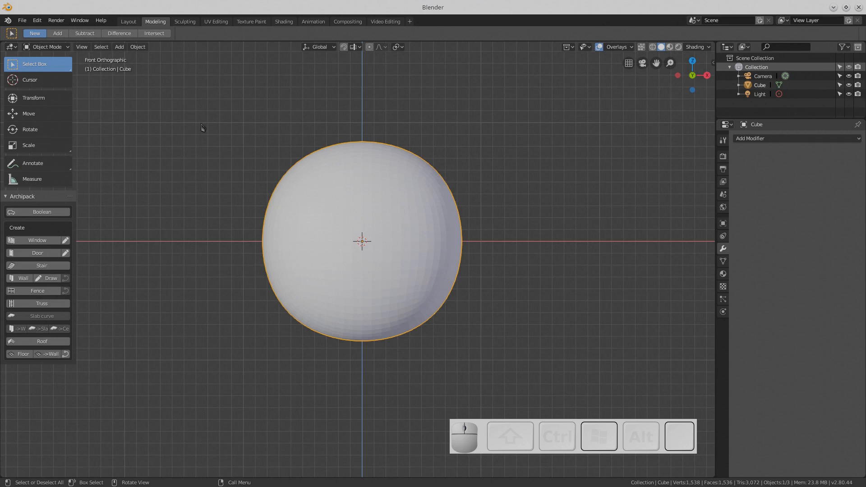
# Step: Create a new file from the 2D Animation template
pyautogui.click(22, 21)
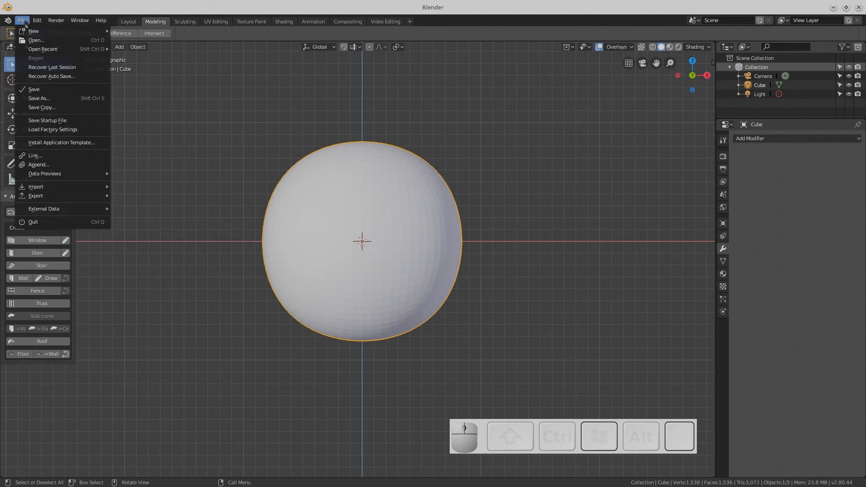
pyautogui.moveTo(104, 31)
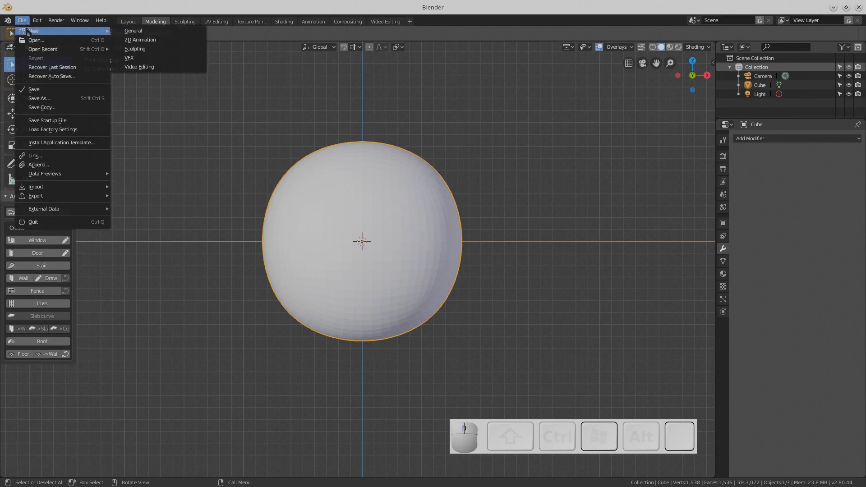
pyautogui.click(133, 40)
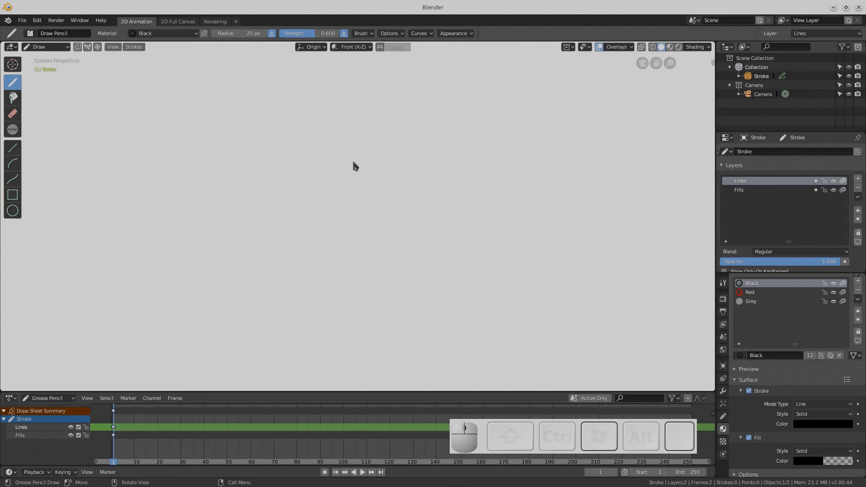
# Step: Draw looping, wavy and smooth stabilized freehand strokes across the canvas with the Draw Pencil brush and the Black material
pyautogui.moveTo(375, 162)
pyautogui.mouseDown()
pyautogui.moveTo(269, 206)
pyautogui.moveTo(301, 261)
pyautogui.moveTo(430, 147)
pyautogui.moveTo(366, 154)
pyautogui.moveTo(368, 247)
pyautogui.moveTo(499, 213)
pyautogui.moveTo(395, 213)
pyautogui.moveTo(444, 213)
pyautogui.moveTo(469, 152)
pyautogui.mouseUp()
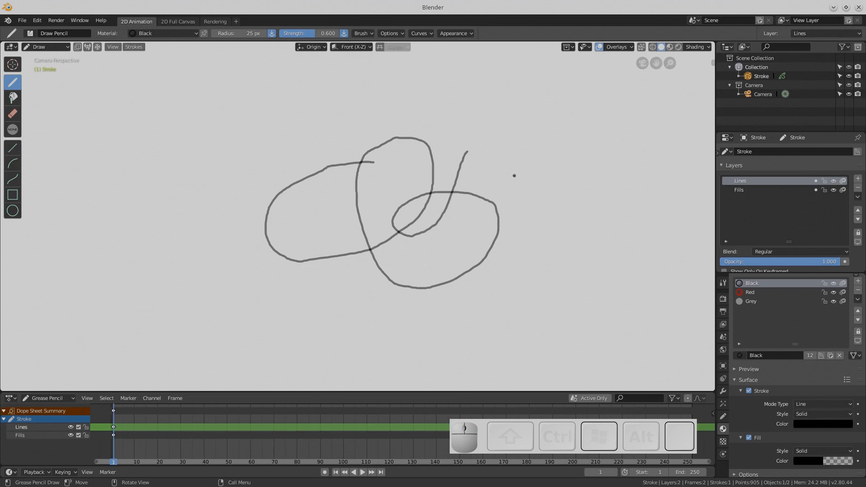
pyautogui.click(309, 115)
pyautogui.moveTo(251, 198); pyautogui.dragTo(247, 235)
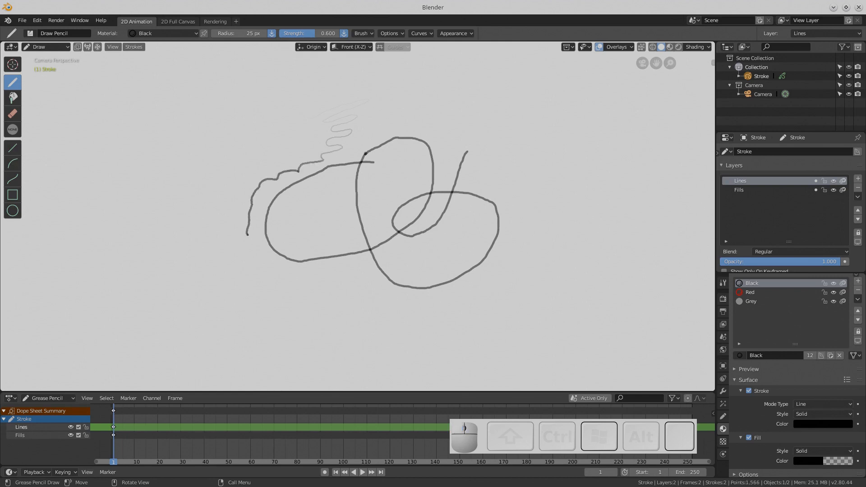
pyautogui.moveTo(228, 148)
pyautogui.mouseDown()
pyautogui.moveTo(352, 220)
pyautogui.moveTo(304, 287)
pyautogui.moveTo(498, 254)
pyautogui.mouseUp()
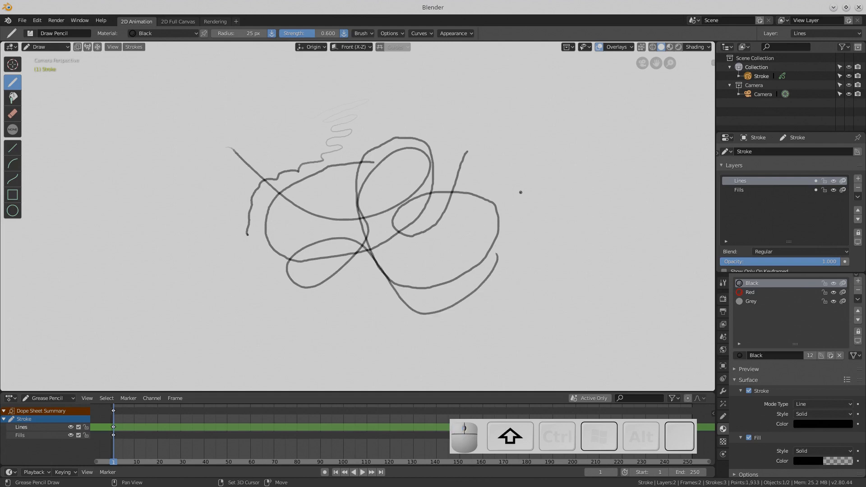
pyautogui.moveTo(527, 185)
pyautogui.keyDown('shift'); pyautogui.mouseDown()
pyautogui.moveTo(582, 176)
pyautogui.moveTo(565, 121)
pyautogui.moveTo(615, 166)
pyautogui.moveTo(540, 219)
pyautogui.moveTo(580, 294)
pyautogui.moveTo(636, 198)
pyautogui.moveTo(616, 106)
pyautogui.moveTo(518, 108)
pyautogui.moveTo(415, 88)
pyautogui.moveTo(297, 86)
pyautogui.moveTo(110, 169)
pyautogui.moveTo(267, 315)
pyautogui.moveTo(307, 327)
pyautogui.mouseUp(); pyautogui.keyUp('shift')
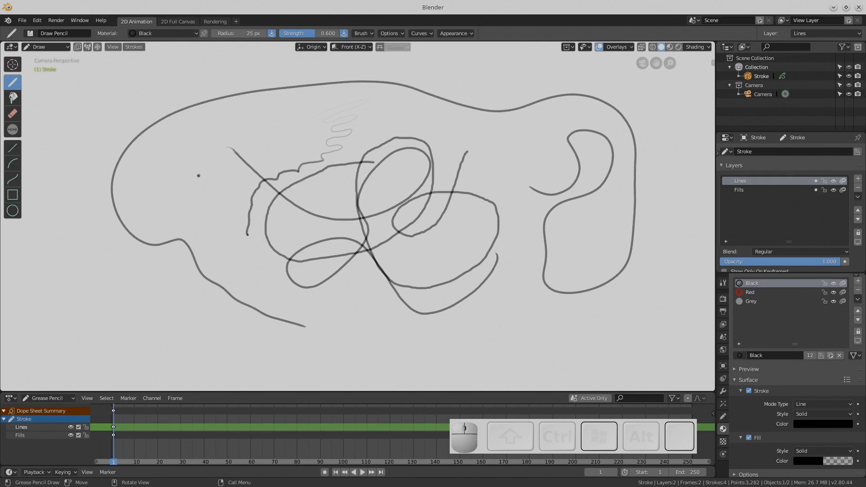
# Step: Erase the overlapping stroke ends beside the central loops and the lower tail of the large outer curve
pyautogui.keyDown('ctrl'); pyautogui.moveTo(198, 173); pyautogui.dragTo(231, 141); pyautogui.keyUp('ctrl')
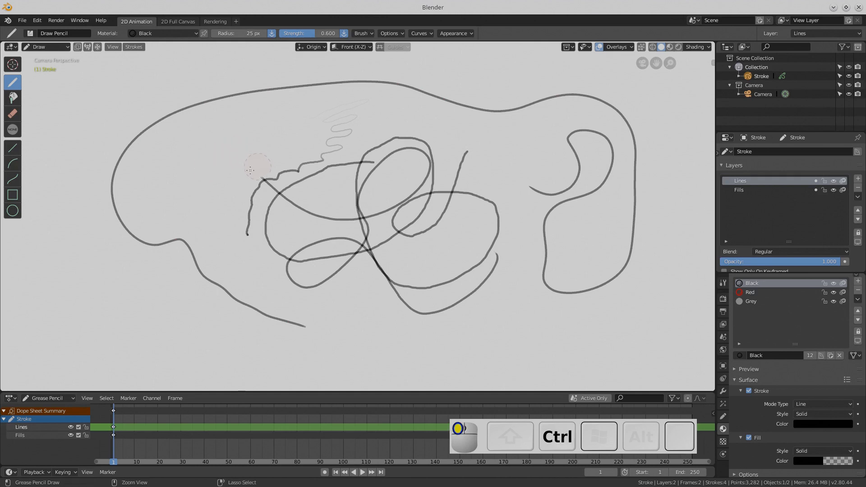
pyautogui.moveTo(251, 171)
pyautogui.keyDown('ctrl'); pyautogui.mouseDown()
pyautogui.moveTo(265, 180)
pyautogui.moveTo(251, 214)
pyautogui.moveTo(255, 186)
pyautogui.mouseUp(); pyautogui.keyUp('ctrl')
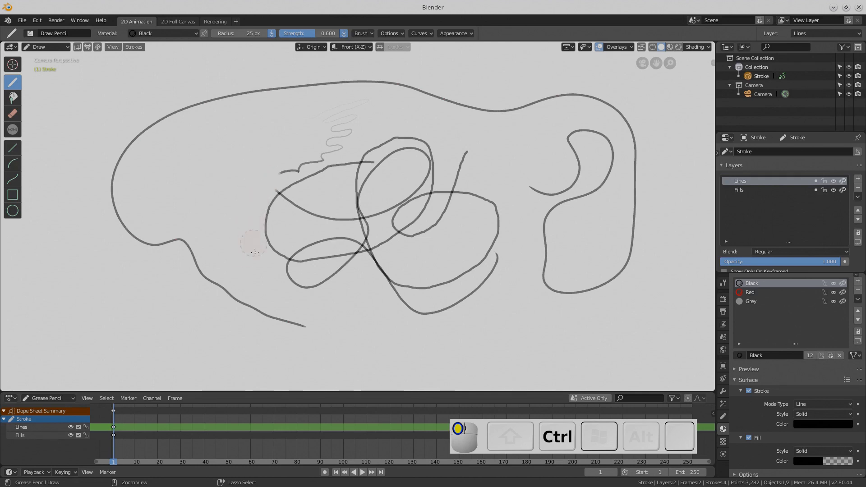
pyautogui.moveTo(246, 273)
pyautogui.keyDown('ctrl'); pyautogui.mouseDown()
pyautogui.moveTo(285, 321)
pyautogui.moveTo(201, 275)
pyautogui.mouseUp(); pyautogui.keyUp('ctrl')
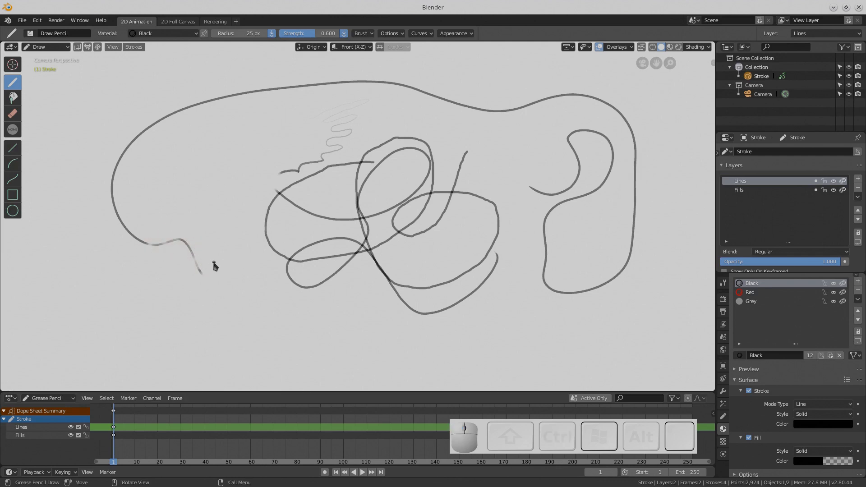
# Step: Draw straight horizontal and vertical black lines crossing each other over the lower end of the large outer curve
pyautogui.keyDown('alt'); pyautogui.moveTo(227, 244); pyautogui.dragTo(87, 243); pyautogui.keyUp('alt')
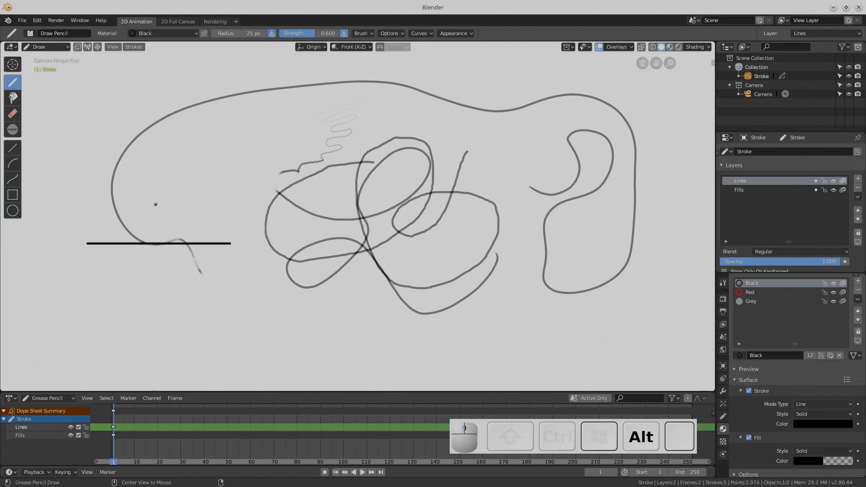
pyautogui.keyDown('alt'); pyautogui.moveTo(156, 202); pyautogui.dragTo(157, 308); pyautogui.keyUp('alt')
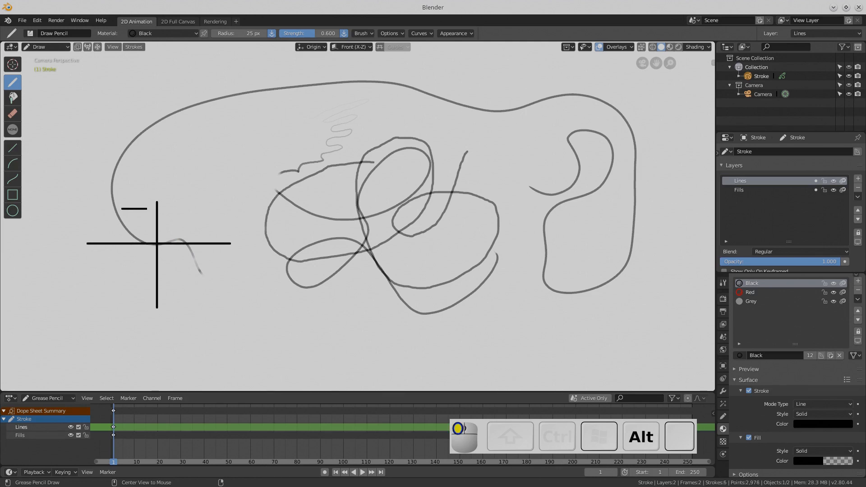
pyautogui.moveTo(147, 209)
pyautogui.keyDown('alt'); pyautogui.mouseDown()
pyautogui.moveTo(205, 209)
pyautogui.moveTo(193, 190)
pyautogui.mouseUp(); pyautogui.keyUp('alt')
pyautogui.keyDown('alt'); pyautogui.moveTo(191, 233); pyautogui.dragTo(190, 324); pyautogui.keyUp('alt')
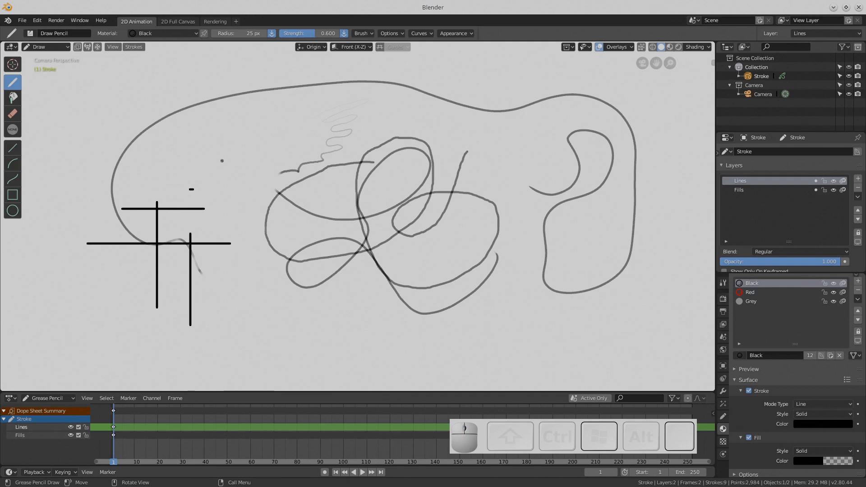
# Step: Draw a looping stroke below the hooked curve in the Red material, and three filled blobs around the sketch in Grey
pyautogui.click(750, 292)
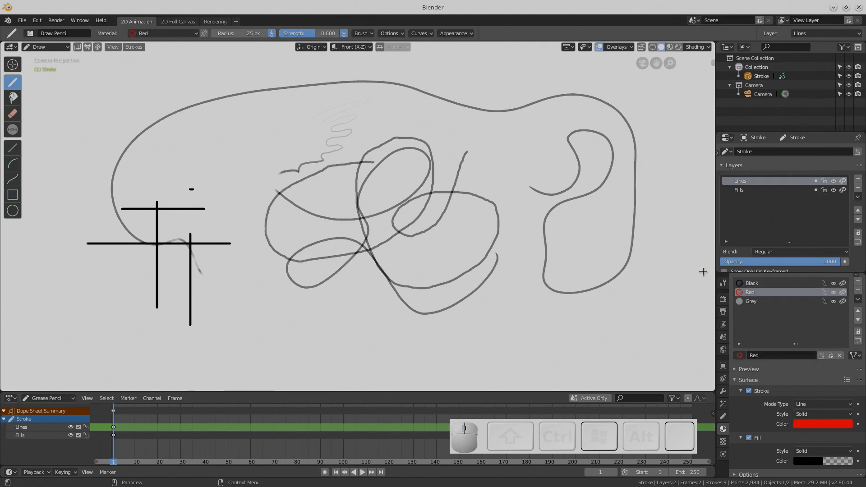
pyautogui.moveTo(596, 203)
pyautogui.mouseDown()
pyautogui.moveTo(555, 291)
pyautogui.moveTo(541, 258)
pyautogui.moveTo(645, 294)
pyautogui.moveTo(631, 320)
pyautogui.mouseUp()
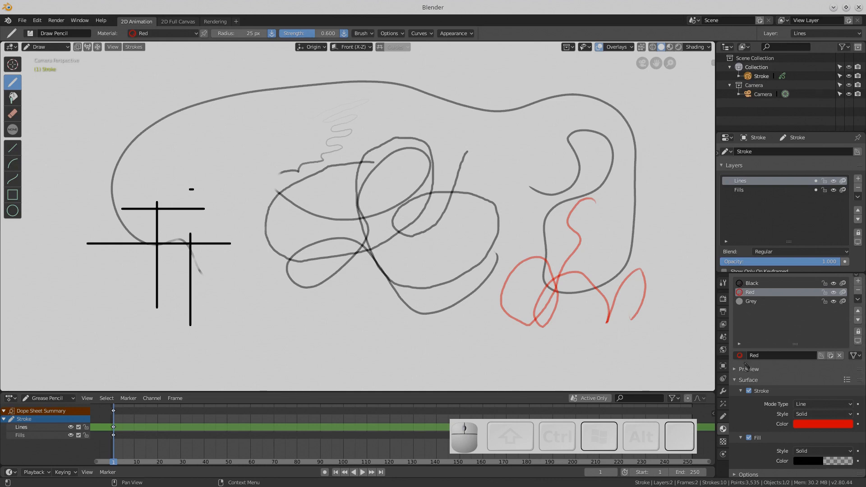
pyautogui.click(761, 303)
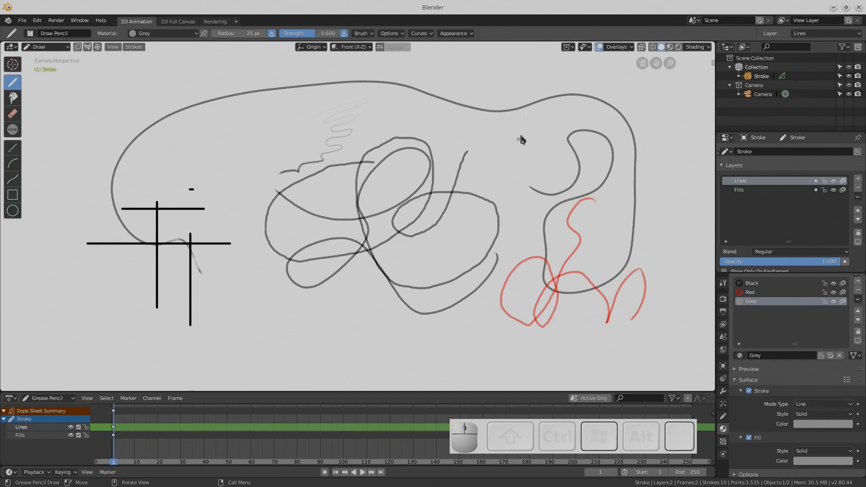
pyautogui.moveTo(519, 138)
pyautogui.mouseDown()
pyautogui.moveTo(492, 138)
pyautogui.moveTo(553, 155)
pyautogui.moveTo(534, 135)
pyautogui.mouseUp()
pyautogui.moveTo(534, 189); pyautogui.dragTo(533, 189)
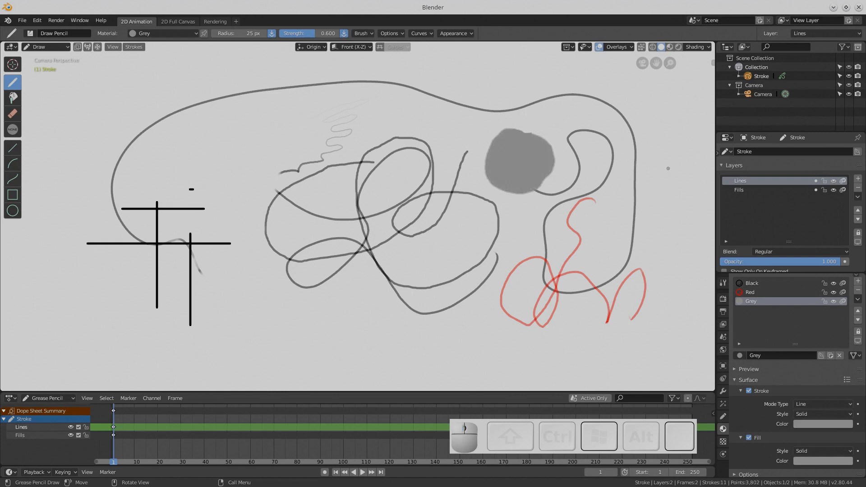
pyautogui.moveTo(665, 153)
pyautogui.mouseDown()
pyautogui.moveTo(650, 153)
pyautogui.moveTo(681, 183)
pyautogui.moveTo(685, 129)
pyautogui.mouseUp()
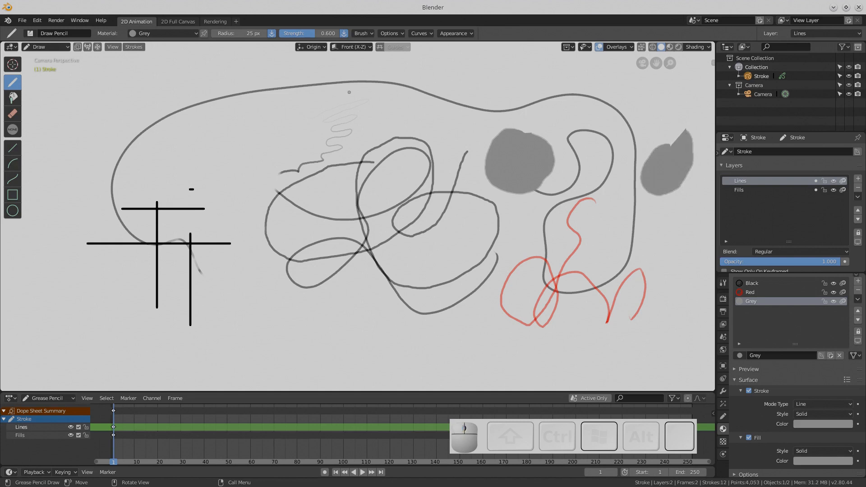
pyautogui.moveTo(172, 103)
pyautogui.mouseDown()
pyautogui.moveTo(136, 93)
pyautogui.moveTo(118, 135)
pyautogui.moveTo(176, 90)
pyautogui.moveTo(180, 108)
pyautogui.mouseUp()
# Step: Fill the oval and the crescent in the central loops and the closed part of the red loop with the Grey material
pyautogui.click(13, 98)
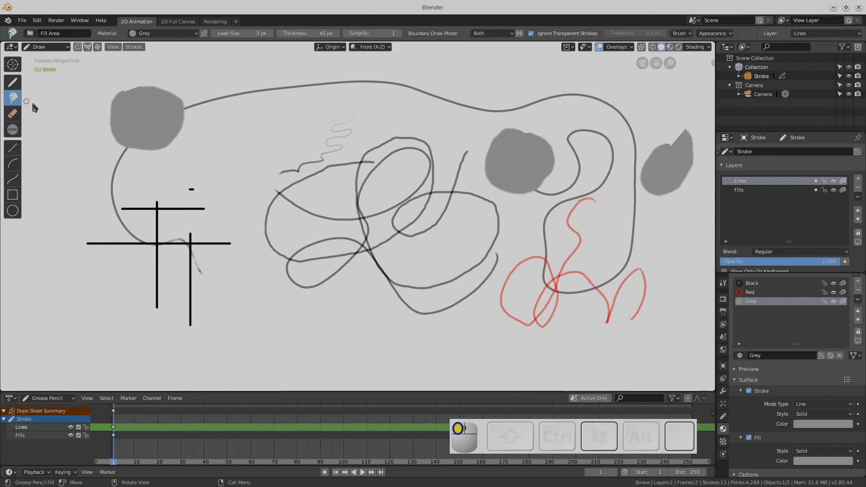
pyautogui.click(386, 183)
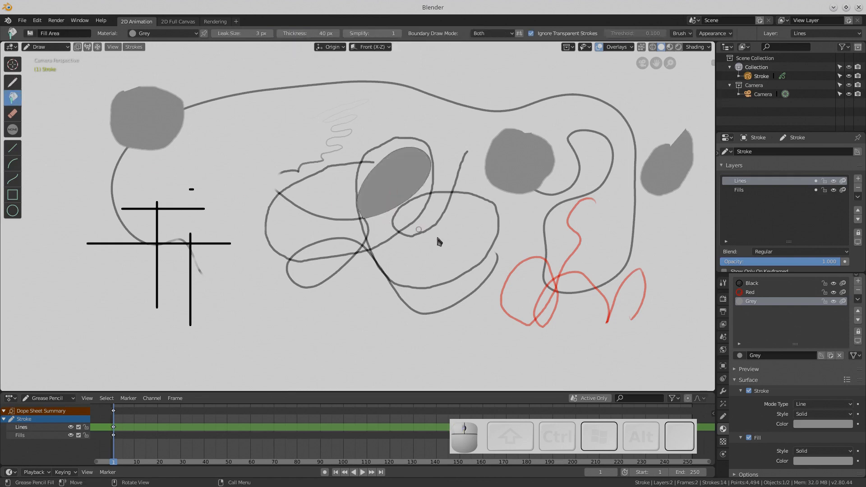
pyautogui.click(440, 218)
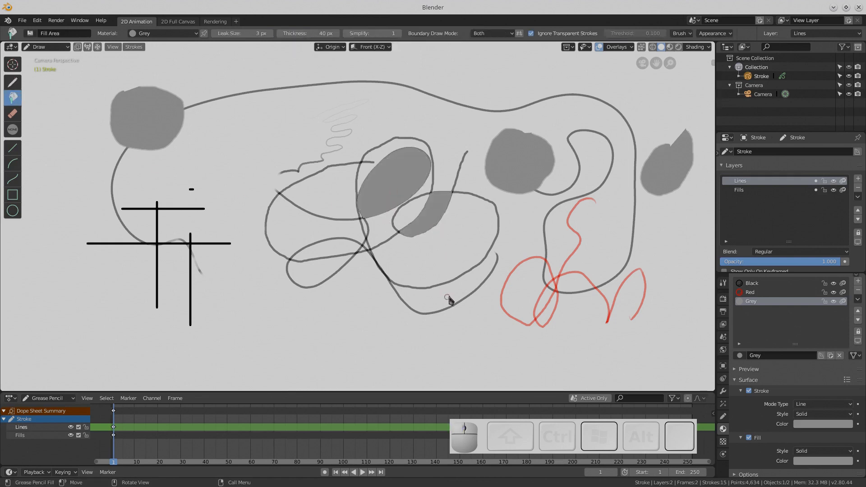
pyautogui.click(521, 298)
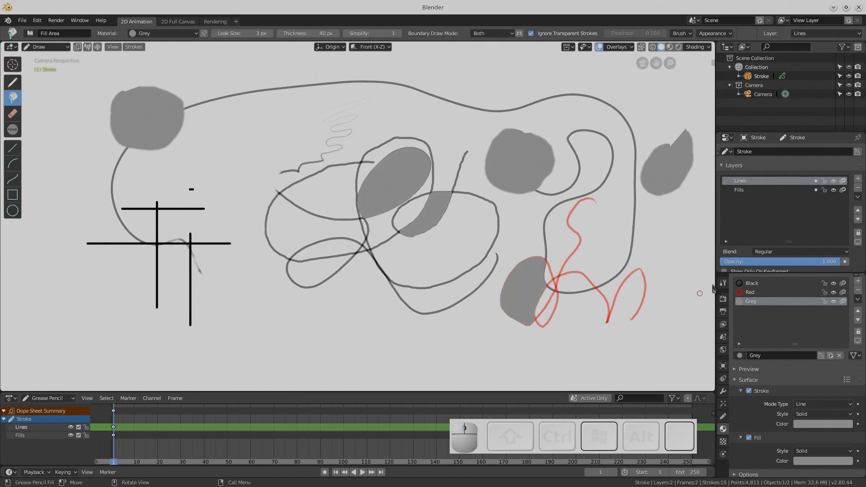
# Step: Fill the large central loop area below the grey crescent repeatedly with the Red material, thickening its red band inward
pyautogui.click(754, 293)
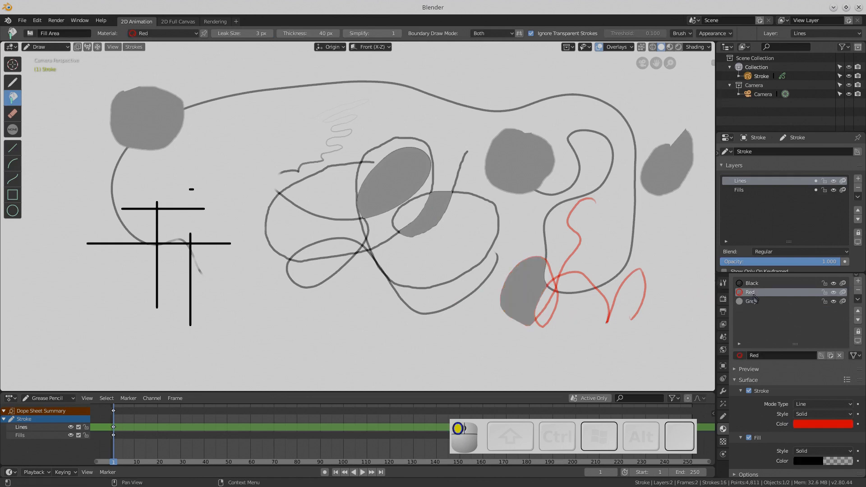
pyautogui.click(428, 258)
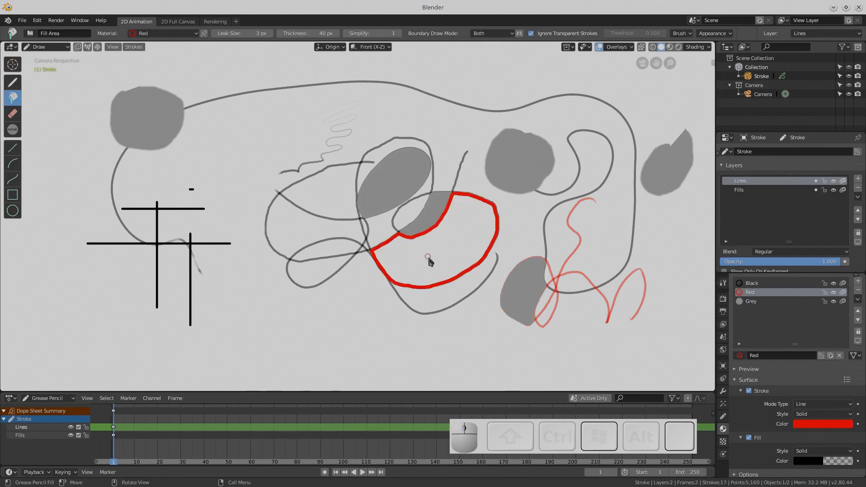
pyautogui.click(443, 247)
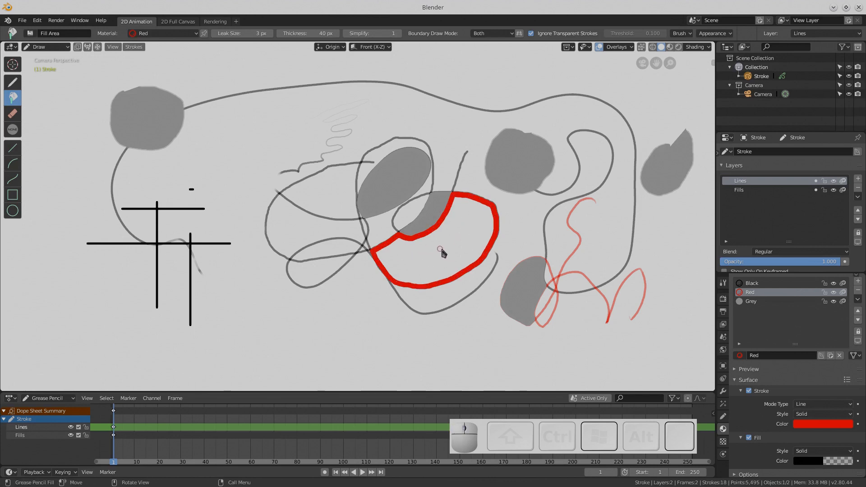
pyautogui.click(445, 250)
pyautogui.click(446, 249)
pyautogui.click(447, 247)
pyautogui.click(449, 246)
pyautogui.click(448, 248)
pyautogui.click(450, 247)
pyautogui.click(451, 246)
pyautogui.click(451, 246)
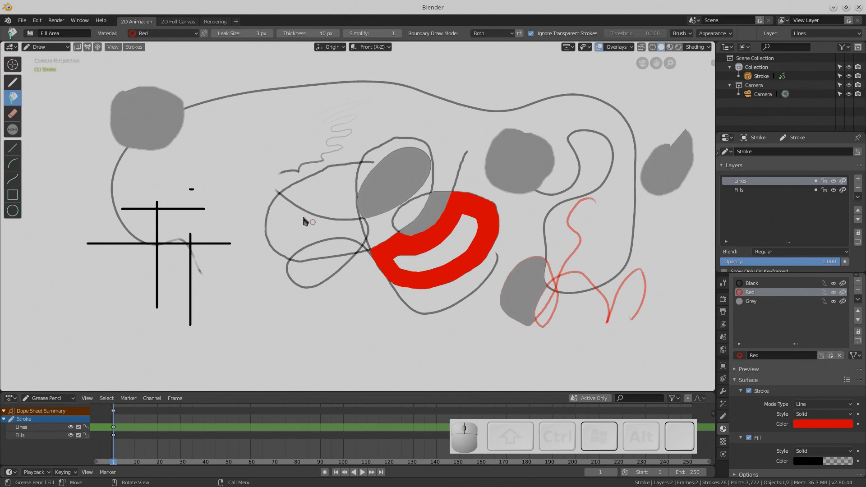
# Step: Erase the short black dash above the crossed lines and the tip of the faded curve tail
pyautogui.click(13, 113)
pyautogui.moveTo(194, 192)
pyautogui.mouseDown()
pyautogui.moveTo(199, 185)
pyautogui.moveTo(221, 208)
pyautogui.mouseUp()
pyautogui.moveTo(210, 276); pyautogui.dragTo(193, 204)
# Step: Trim the overhanging line ends around the central loops with the Cutter tool
pyautogui.click(13, 130)
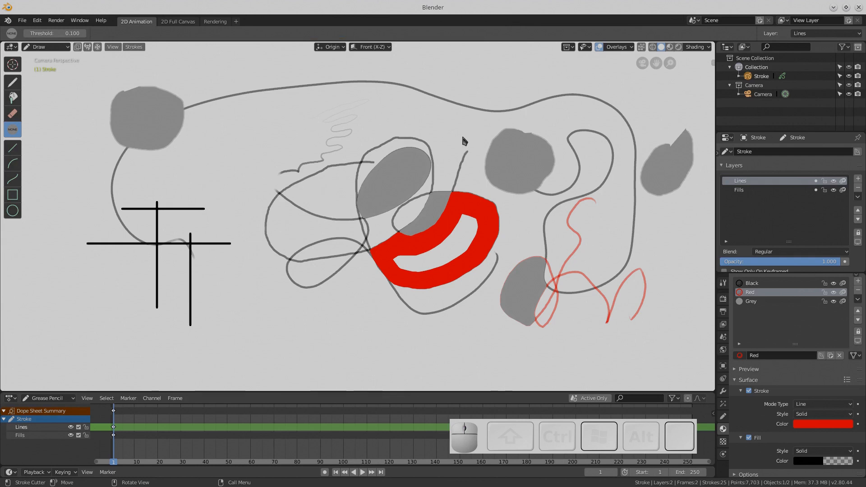
pyautogui.moveTo(470, 136)
pyautogui.mouseDown()
pyautogui.moveTo(475, 155)
pyautogui.moveTo(485, 141)
pyautogui.mouseUp()
pyautogui.moveTo(373, 162); pyautogui.dragTo(373, 163)
pyautogui.moveTo(277, 179)
pyautogui.mouseDown()
pyautogui.moveTo(279, 195)
pyautogui.moveTo(289, 188)
pyautogui.mouseUp()
pyautogui.moveTo(333, 249); pyautogui.dragTo(339, 260)
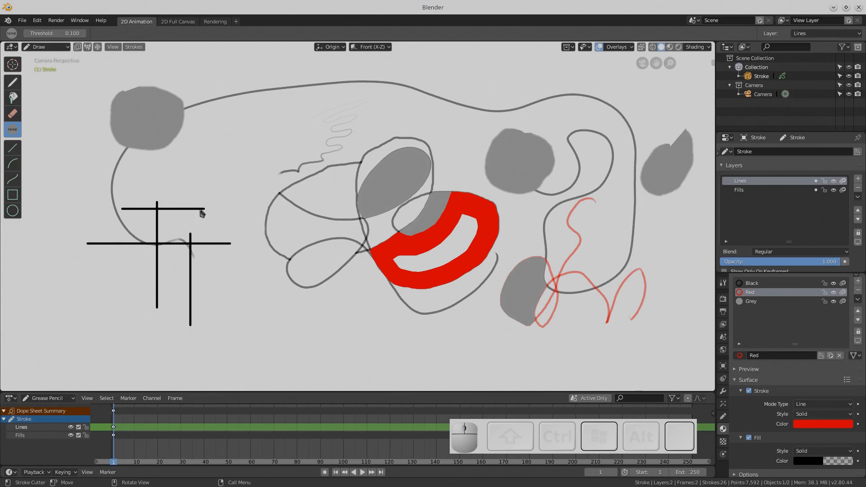
pyautogui.click(17, 148)
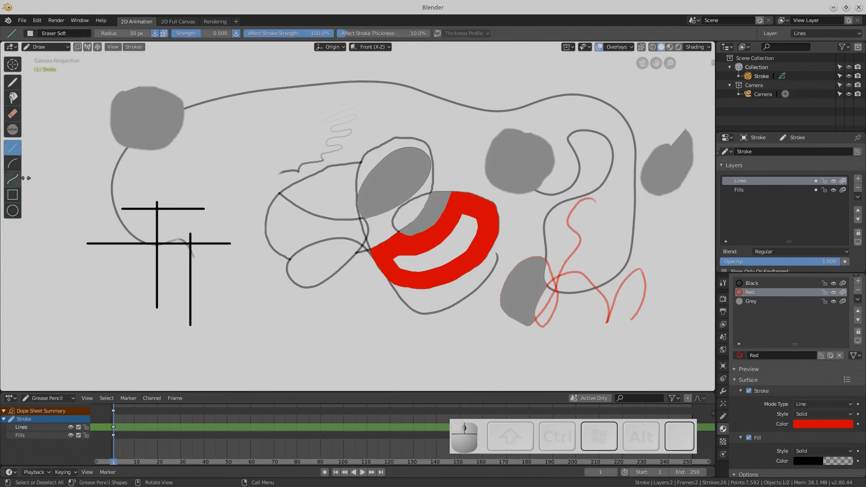
pyautogui.moveTo(210, 138); pyautogui.dragTo(264, 315)
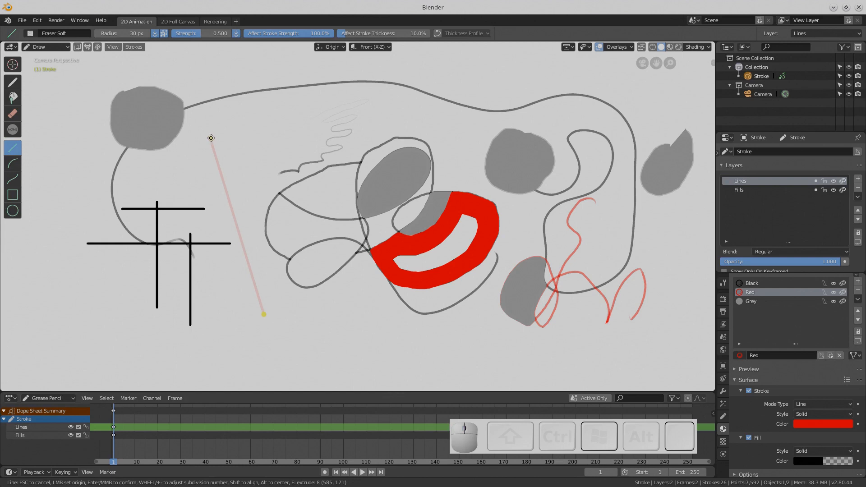
pyautogui.moveTo(211, 138); pyautogui.dragTo(241, 129)
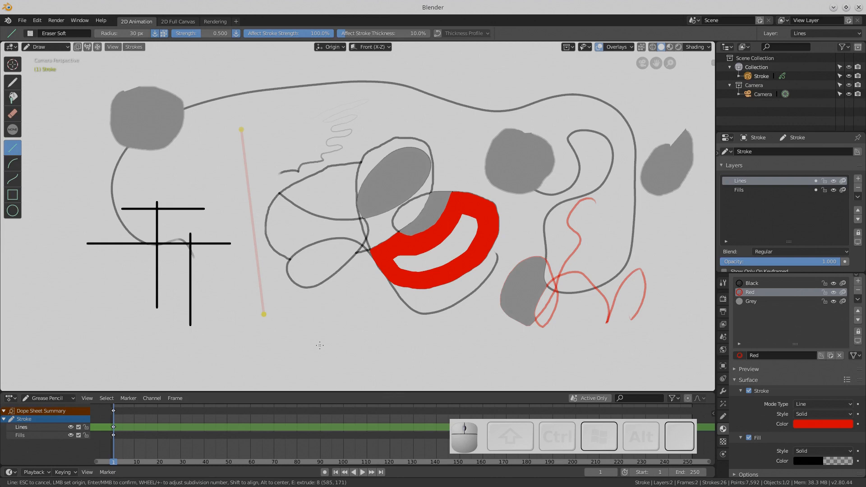
pyautogui.click(237, 300)
pyautogui.moveTo(259, 305); pyautogui.dragTo(254, 318)
pyautogui.rightClick(274, 306)
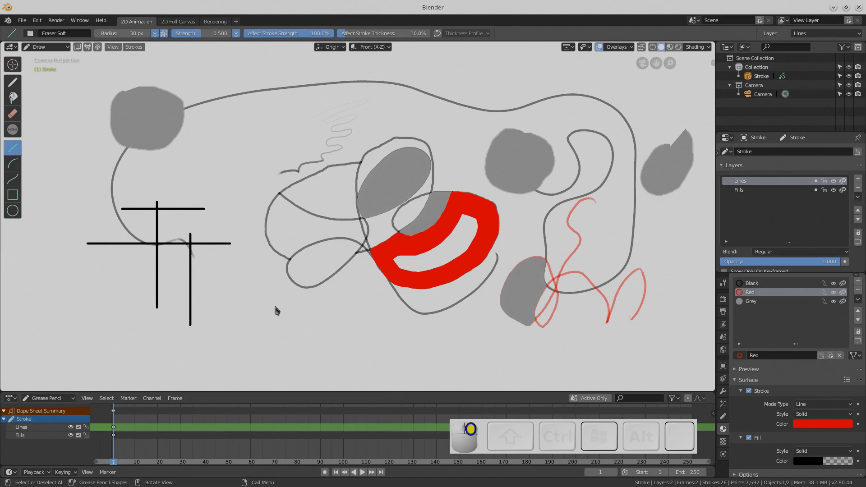
pyautogui.moveTo(264, 301); pyautogui.dragTo(258, 300, button='middle')
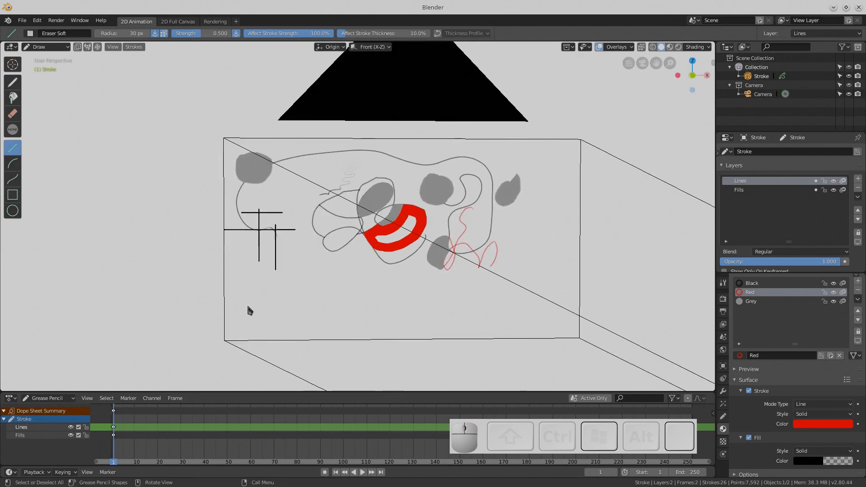
pyautogui.rightClick(311, 235)
pyautogui.moveTo(370, 257)
pyautogui.mouseDown(button='middle')
pyautogui.moveTo(338, 236)
pyautogui.moveTo(377, 275)
pyautogui.moveTo(306, 296)
pyautogui.moveTo(334, 207)
pyautogui.moveTo(422, 275)
pyautogui.moveTo(397, 377)
pyautogui.moveTo(332, 275)
pyautogui.moveTo(345, 230)
pyautogui.moveTo(332, 273)
pyautogui.moveTo(325, 269)
pyautogui.mouseUp(button='middle')
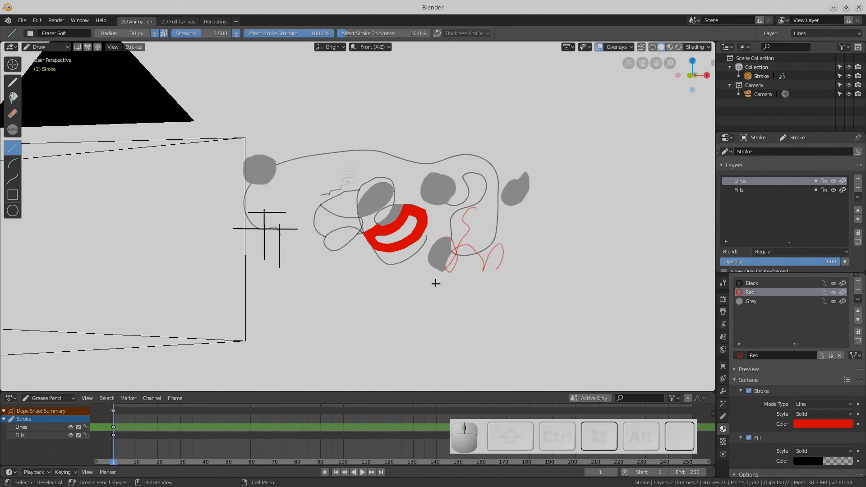
pyautogui.press('KP_0')
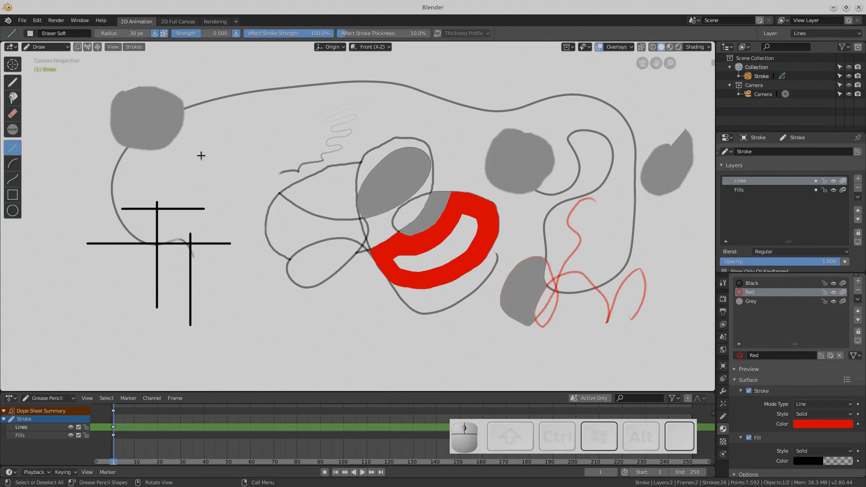
# Step: Draw a steep straight Red line beside the crossed black lines and a shallow Red arc above them
pyautogui.moveTo(221, 140); pyautogui.dragTo(250, 286)
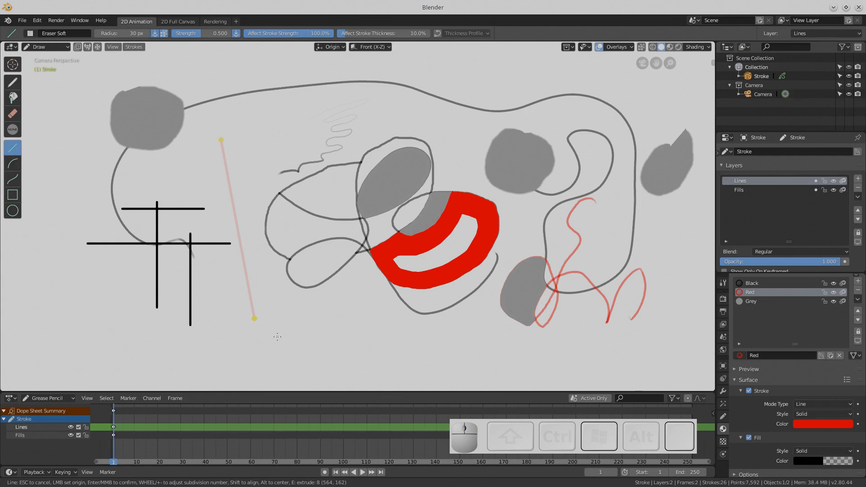
pyautogui.press('Return')
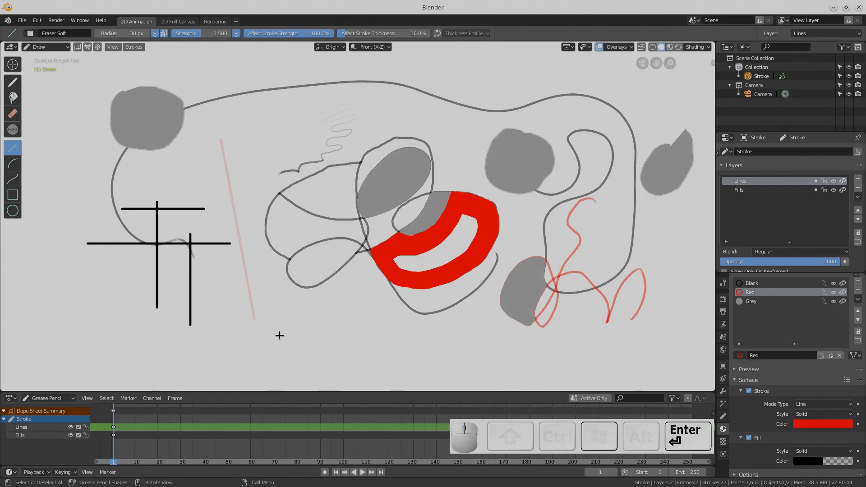
pyautogui.click(13, 163)
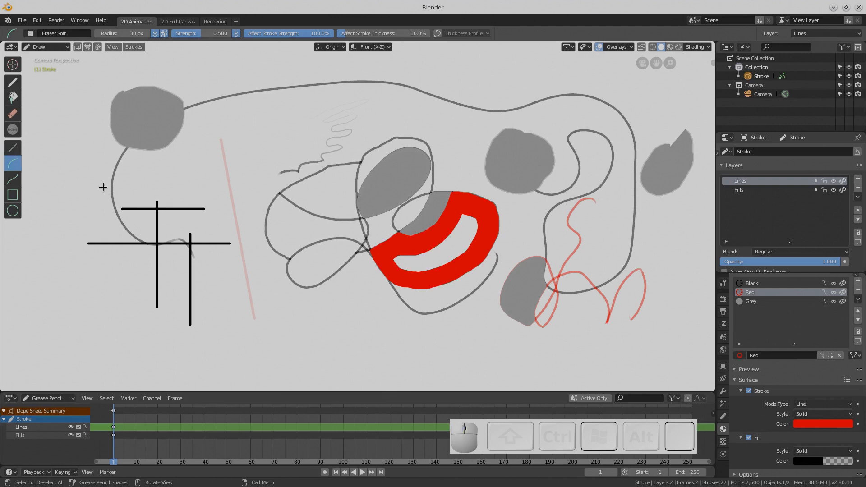
pyautogui.moveTo(184, 166); pyautogui.dragTo(55, 180)
pyautogui.moveTo(125, 226); pyautogui.dragTo(237, 220)
pyautogui.press('Return')
# Step: Draw a Red S-shaped curve across the lower ends of the crossed lines with the Curve tool, bending it with both handles
pyautogui.click(13, 179)
pyautogui.moveTo(54, 293); pyautogui.dragTo(305, 335)
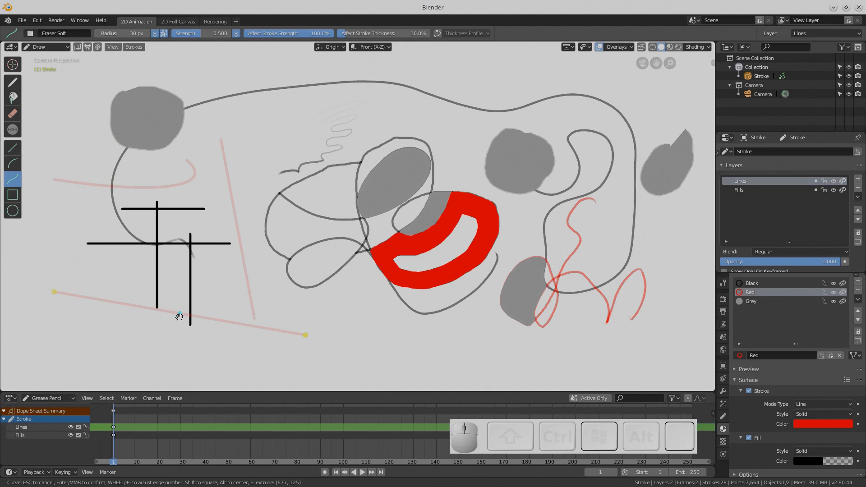
pyautogui.moveTo(179, 317); pyautogui.dragTo(245, 197)
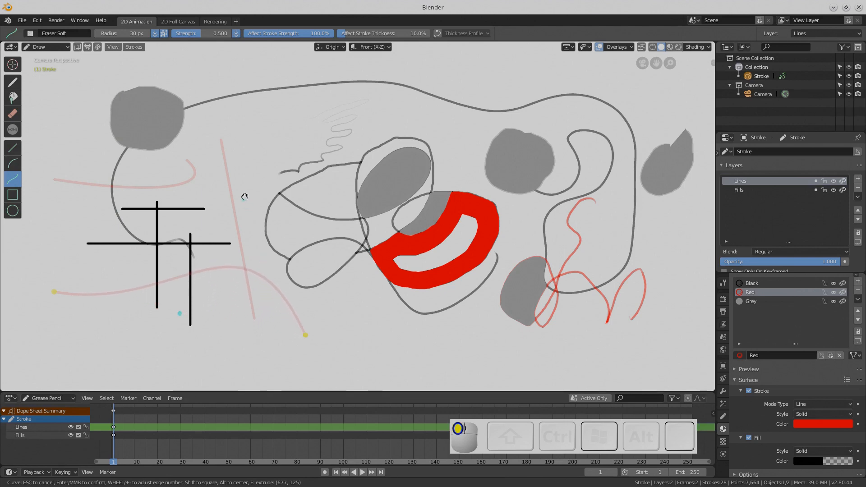
pyautogui.moveTo(180, 313); pyautogui.dragTo(113, 387)
pyautogui.press('Return')
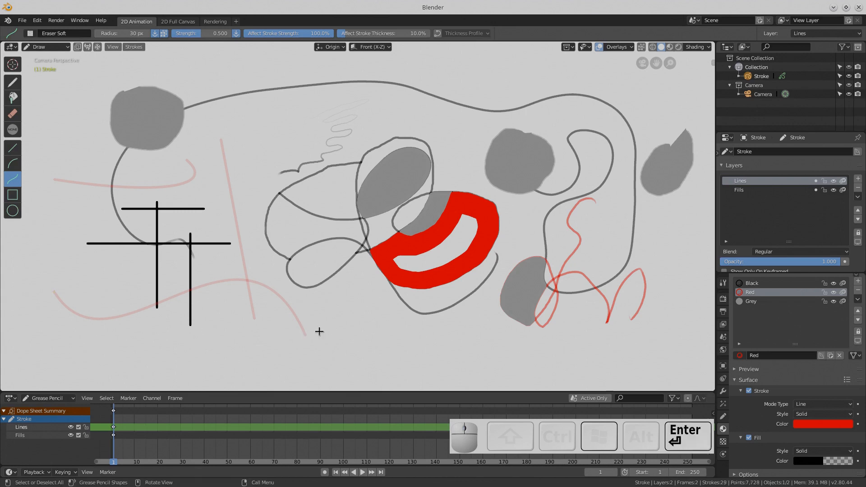
# Step: Draw a nearly square Black box between the red slanted line and the zigzag stroke, adjusting its corners before confirming
pyautogui.click(752, 284)
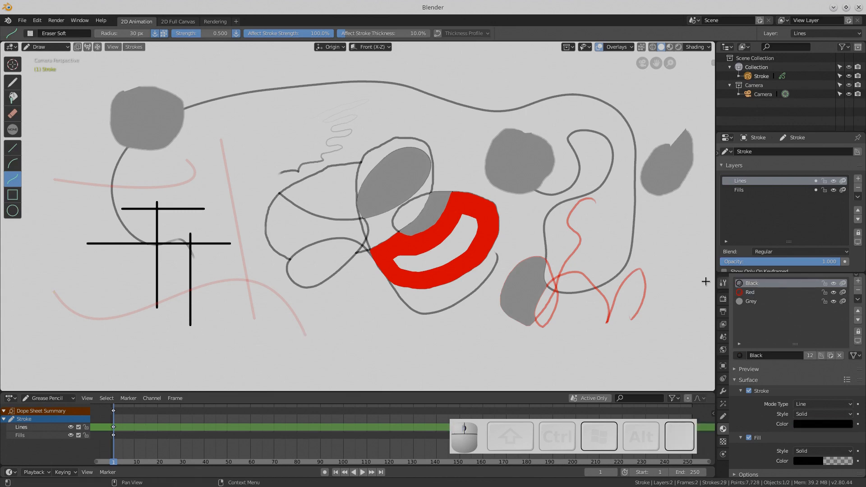
pyautogui.click(12, 194)
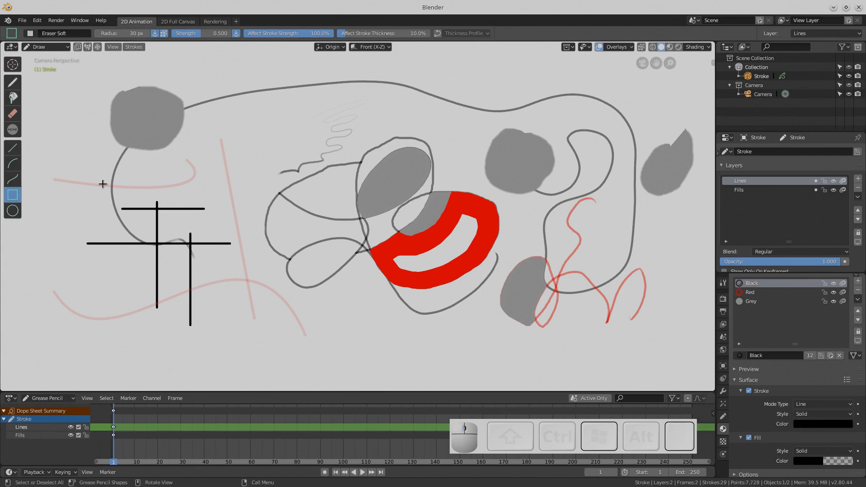
pyautogui.moveTo(228, 117); pyautogui.dragTo(475, 185)
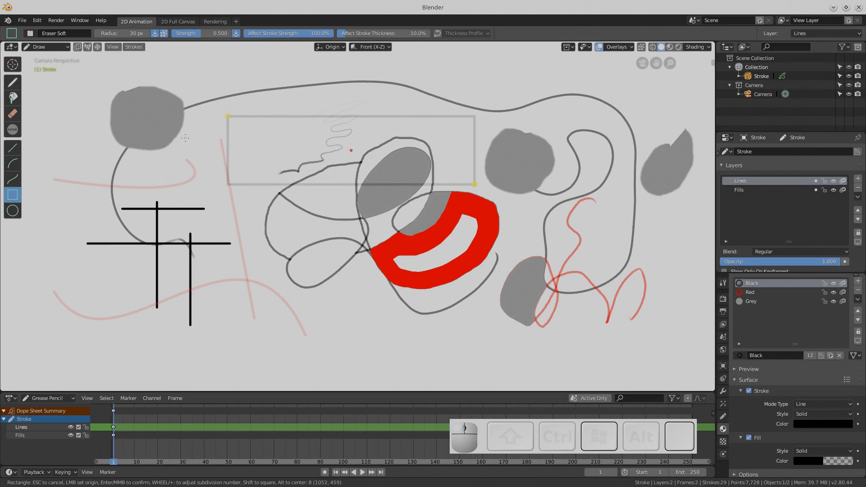
pyautogui.moveTo(228, 116)
pyautogui.mouseDown()
pyautogui.moveTo(402, 109)
pyautogui.moveTo(351, 82)
pyautogui.moveTo(321, 135)
pyautogui.moveTo(231, 120)
pyautogui.mouseUp()
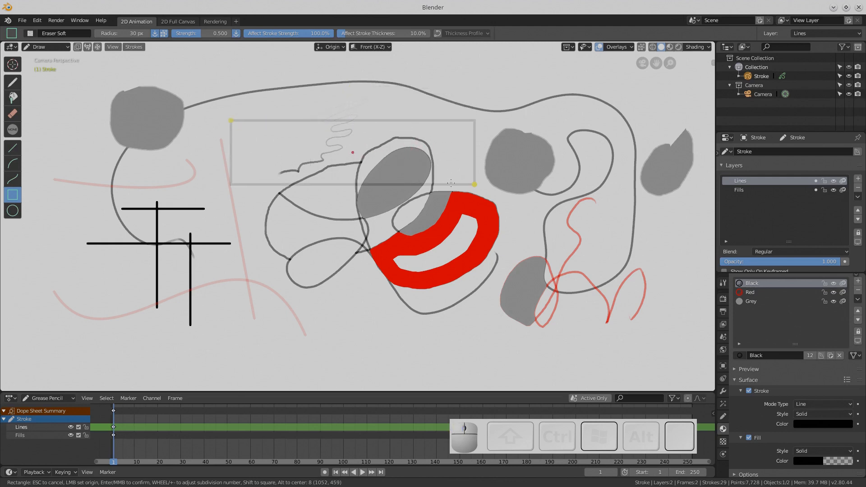
pyautogui.moveTo(470, 185); pyautogui.dragTo(310, 218)
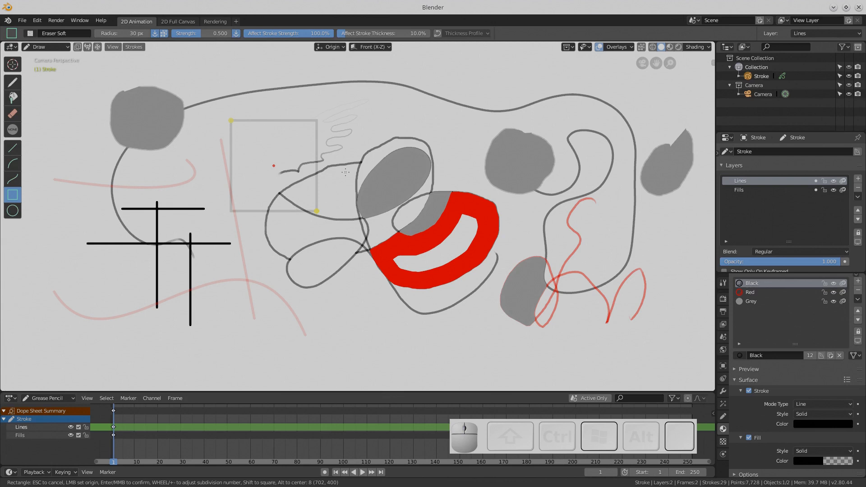
pyautogui.moveTo(232, 119)
pyautogui.mouseDown()
pyautogui.moveTo(259, 125)
pyautogui.moveTo(229, 128)
pyautogui.mouseUp()
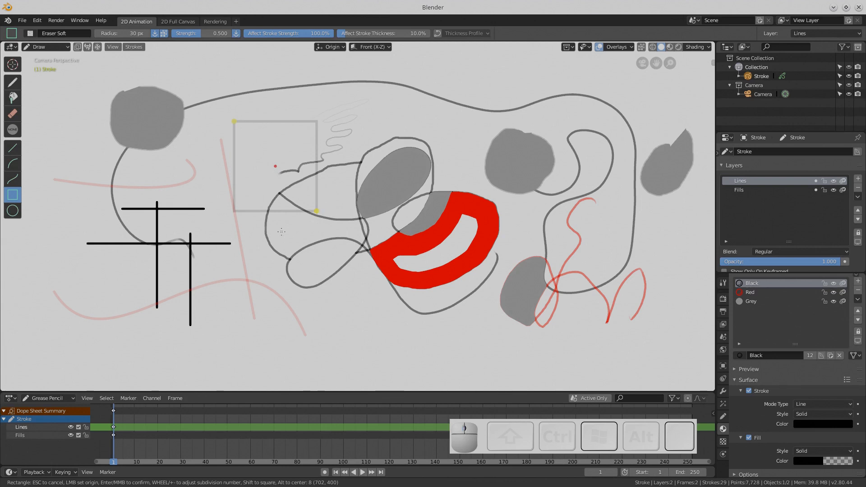
pyautogui.press('Return')
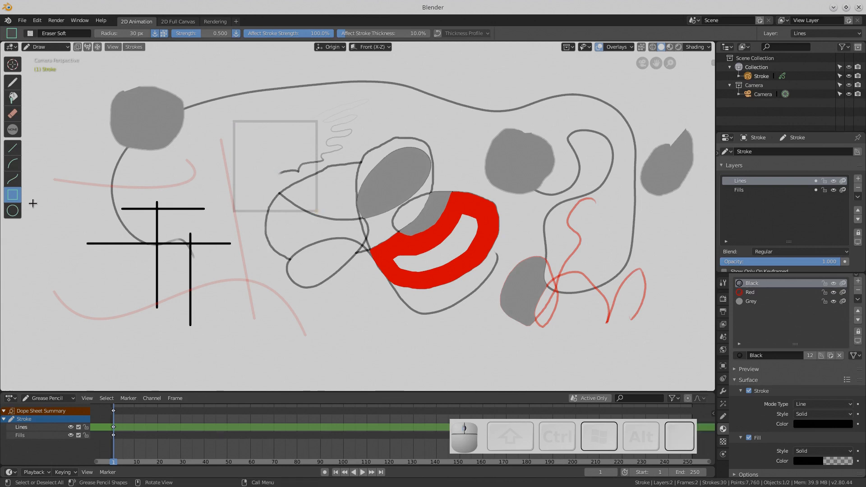
# Step: Draw a Black ellipse below the crossed lines with the Circle tool and widen the toolbar to show tool names
pyautogui.click(12, 211)
pyautogui.moveTo(69, 254)
pyautogui.mouseDown()
pyautogui.moveTo(180, 344)
pyautogui.moveTo(182, 275)
pyautogui.moveTo(170, 329)
pyautogui.moveTo(118, 241)
pyautogui.moveTo(71, 251)
pyautogui.mouseUp()
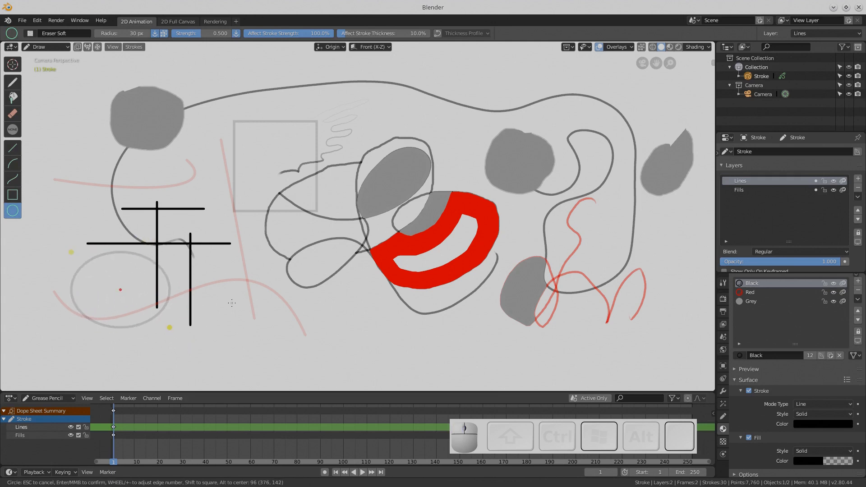
pyautogui.press('Return')
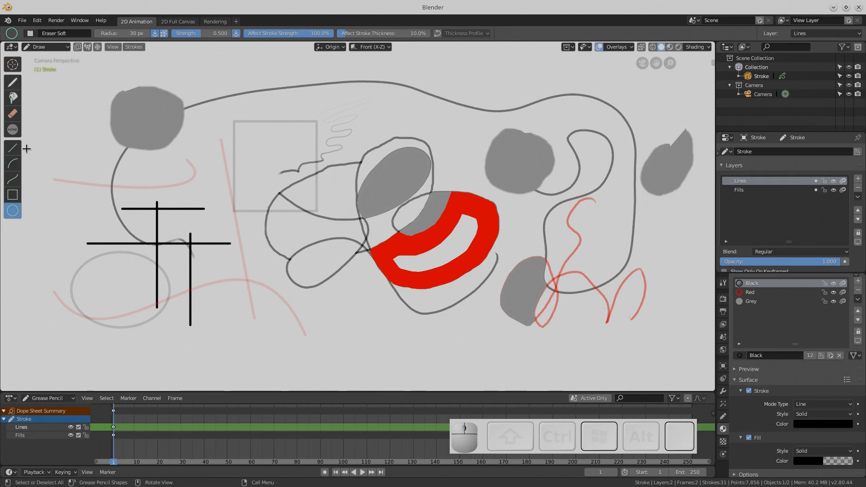
pyautogui.moveTo(27, 156)
pyautogui.mouseDown()
pyautogui.moveTo(77, 156)
pyautogui.moveTo(65, 156)
pyautogui.mouseUp()
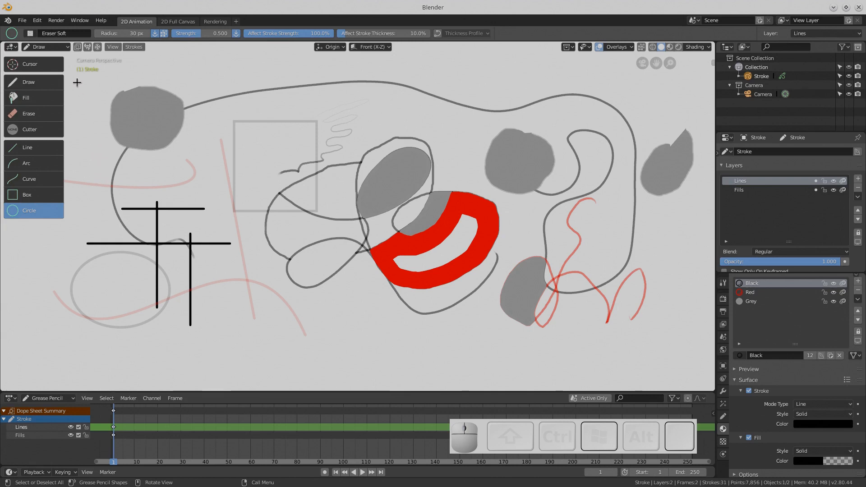
# Step: Start a new 2D Animation file and draw a freehand wavy stroke around the canvas centre
pyautogui.click(22, 21)
pyautogui.moveTo(41, 32)
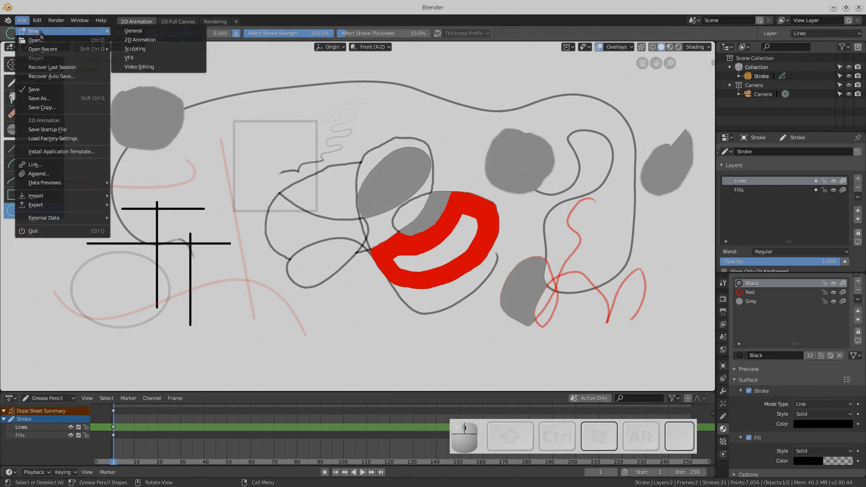
pyautogui.click(140, 40)
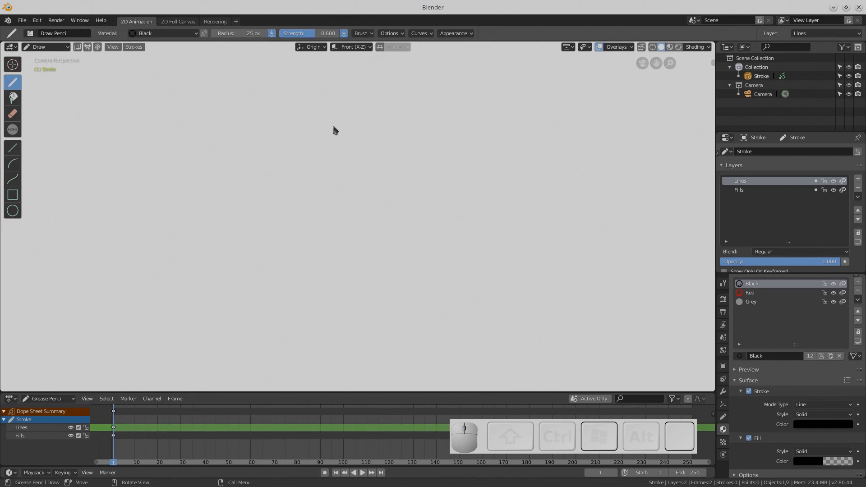
pyautogui.moveTo(324, 190)
pyautogui.mouseDown()
pyautogui.moveTo(334, 223)
pyautogui.moveTo(399, 219)
pyautogui.moveTo(416, 164)
pyautogui.mouseUp()
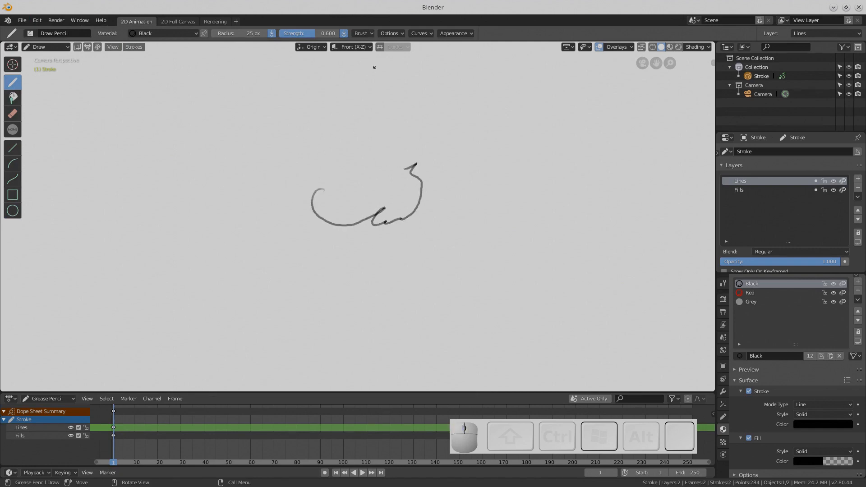
# Step: Enable Circular drawing guides and draw three concentric circles of increasing size around the 3D cursor
pyautogui.click(380, 47)
pyautogui.click(397, 48)
pyautogui.click(386, 76)
pyautogui.moveTo(366, 192)
pyautogui.mouseDown()
pyautogui.moveTo(348, 191)
pyautogui.moveTo(381, 228)
pyautogui.moveTo(368, 190)
pyautogui.mouseUp()
pyautogui.moveTo(308, 140)
pyautogui.mouseDown()
pyautogui.moveTo(411, 143)
pyautogui.moveTo(429, 273)
pyautogui.moveTo(371, 127)
pyautogui.mouseUp()
pyautogui.moveTo(489, 143)
pyautogui.mouseDown()
pyautogui.moveTo(436, 88)
pyautogui.moveTo(213, 263)
pyautogui.moveTo(508, 184)
pyautogui.moveTo(487, 135)
pyautogui.mouseUp()
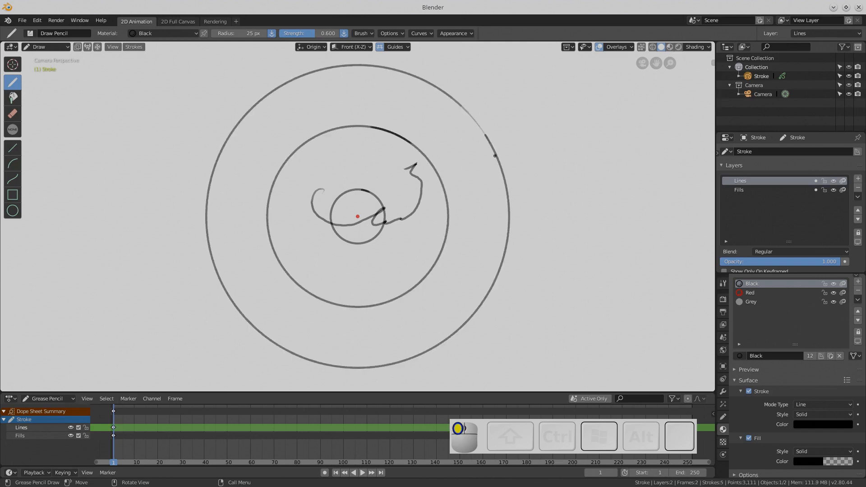
# Step: Place the 3D cursor to the right of the largest circle and draw four concentric circles around it
pyautogui.click(14, 65)
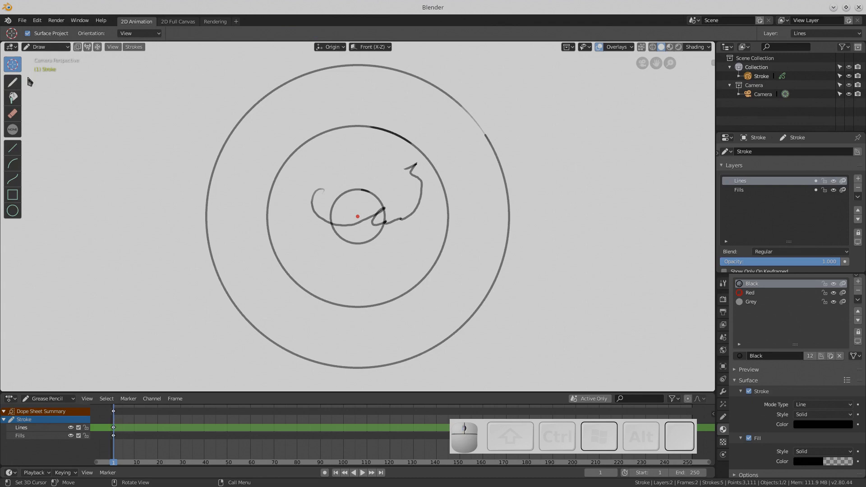
pyautogui.click(561, 203)
pyautogui.click(14, 83)
pyautogui.moveTo(587, 173)
pyautogui.mouseDown()
pyautogui.moveTo(519, 206)
pyautogui.moveTo(594, 227)
pyautogui.moveTo(582, 169)
pyautogui.mouseUp()
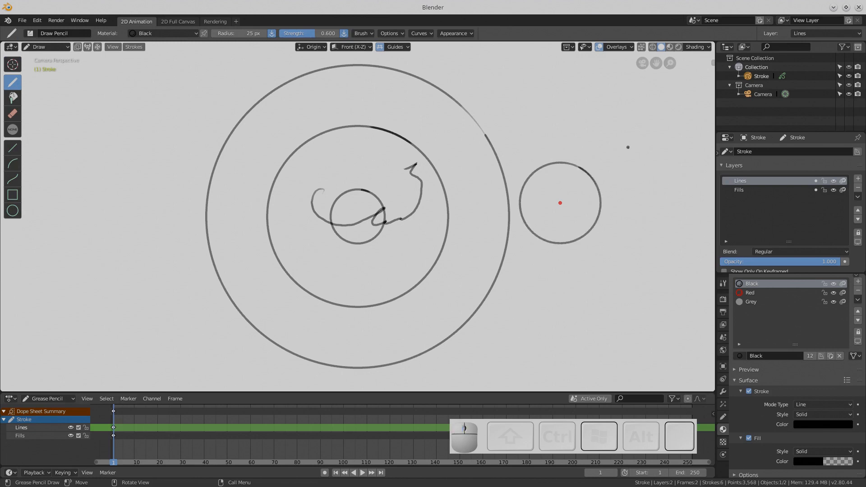
pyautogui.moveTo(629, 148)
pyautogui.mouseDown()
pyautogui.moveTo(548, 113)
pyautogui.moveTo(495, 143)
pyautogui.moveTo(538, 288)
pyautogui.moveTo(643, 177)
pyautogui.moveTo(616, 134)
pyautogui.mouseUp()
pyautogui.moveTo(574, 83)
pyautogui.mouseDown()
pyautogui.moveTo(508, 94)
pyautogui.moveTo(491, 301)
pyautogui.moveTo(682, 199)
pyautogui.moveTo(564, 82)
pyautogui.moveTo(533, 84)
pyautogui.mouseUp()
pyautogui.moveTo(586, 143)
pyautogui.mouseDown()
pyautogui.moveTo(495, 201)
pyautogui.moveTo(627, 194)
pyautogui.moveTo(568, 135)
pyautogui.mouseUp()
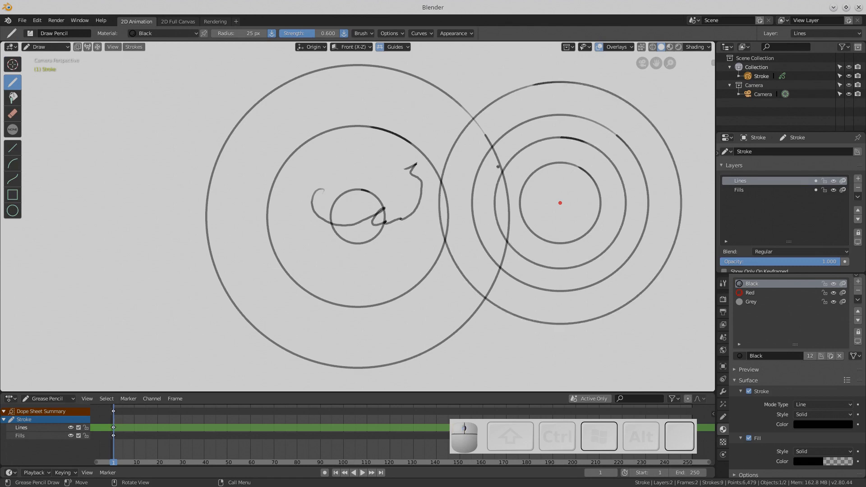
# Step: Cut away the inner arcs within the two outer circles' overlap and parts of the wavy stroke and smallest left circle
pyautogui.click(13, 129)
pyautogui.moveTo(474, 199)
pyautogui.mouseDown()
pyautogui.moveTo(483, 217)
pyautogui.moveTo(451, 202)
pyautogui.mouseUp()
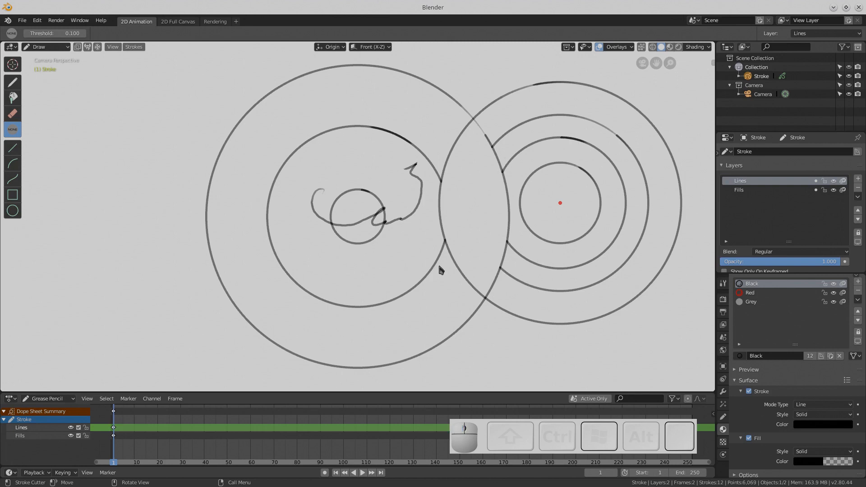
pyautogui.moveTo(401, 194)
pyautogui.mouseDown()
pyautogui.moveTo(412, 210)
pyautogui.moveTo(415, 184)
pyautogui.moveTo(404, 161)
pyautogui.moveTo(420, 181)
pyautogui.mouseUp()
pyautogui.moveTo(406, 173)
pyautogui.mouseDown()
pyautogui.moveTo(399, 158)
pyautogui.moveTo(409, 181)
pyautogui.moveTo(423, 169)
pyautogui.moveTo(412, 175)
pyautogui.mouseUp()
pyautogui.moveTo(326, 178); pyautogui.dragTo(315, 179)
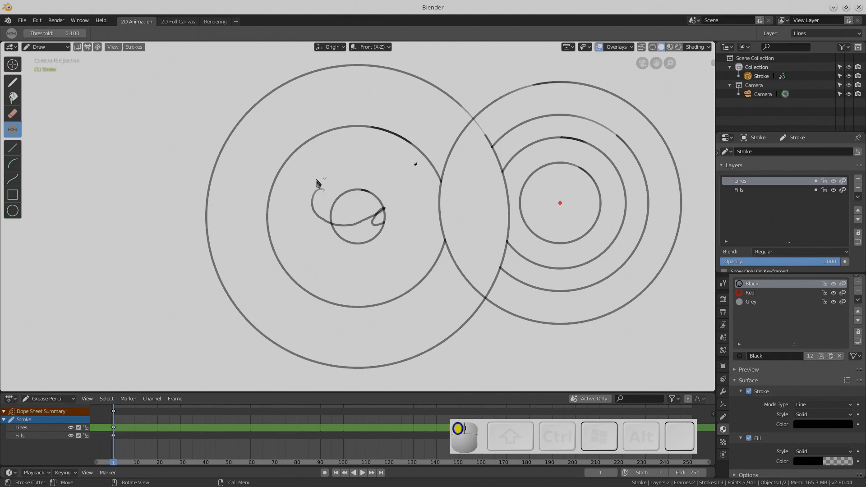
pyautogui.moveTo(369, 211)
pyautogui.mouseDown()
pyautogui.moveTo(380, 227)
pyautogui.moveTo(392, 215)
pyautogui.moveTo(365, 226)
pyautogui.moveTo(396, 204)
pyautogui.moveTo(380, 231)
pyautogui.moveTo(359, 180)
pyautogui.moveTo(392, 225)
pyautogui.moveTo(389, 183)
pyautogui.mouseUp()
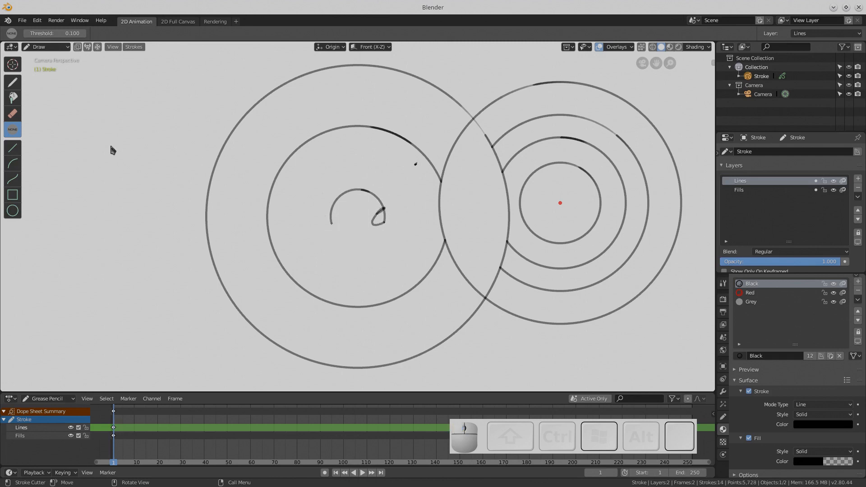
# Step: Erase the leftover stroke and small-circle fragments inside the left pair of concentric circles
pyautogui.click(19, 118)
pyautogui.moveTo(361, 220)
pyautogui.mouseDown()
pyautogui.moveTo(378, 208)
pyautogui.moveTo(349, 194)
pyautogui.mouseUp()
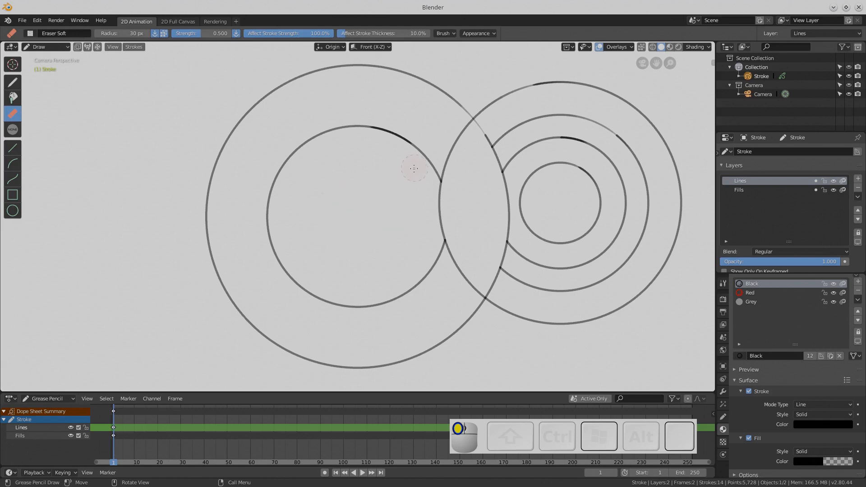
pyautogui.moveTo(414, 169)
pyautogui.mouseDown()
pyautogui.moveTo(358, 210)
pyautogui.moveTo(319, 199)
pyautogui.moveTo(334, 218)
pyautogui.mouseUp()
pyautogui.moveTo(364, 266)
pyautogui.mouseDown()
pyautogui.moveTo(354, 217)
pyautogui.moveTo(365, 235)
pyautogui.mouseUp()
# Step: Switch the drawing guides to Radial and place the 3D cursor at the centre of the left concentric circles
pyautogui.click(13, 82)
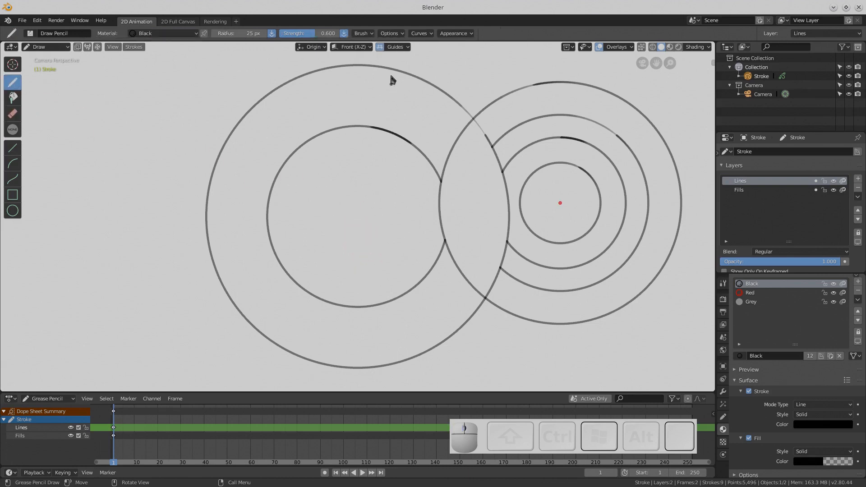
pyautogui.click(395, 48)
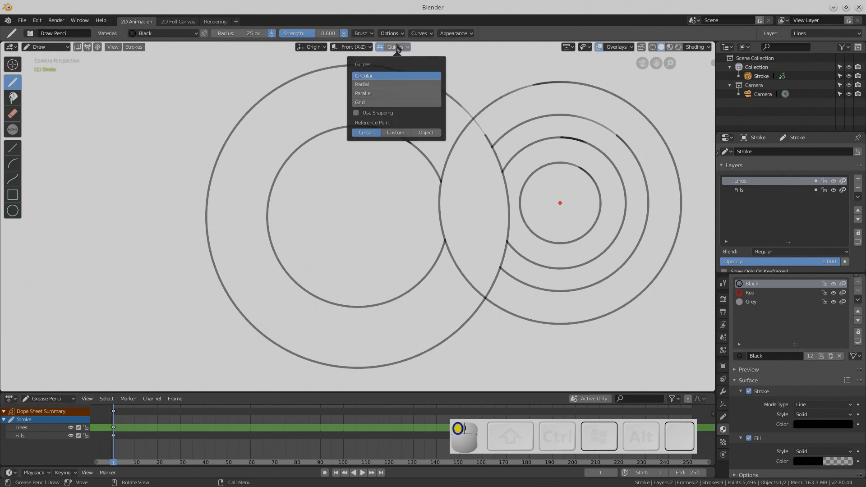
pyautogui.click(367, 85)
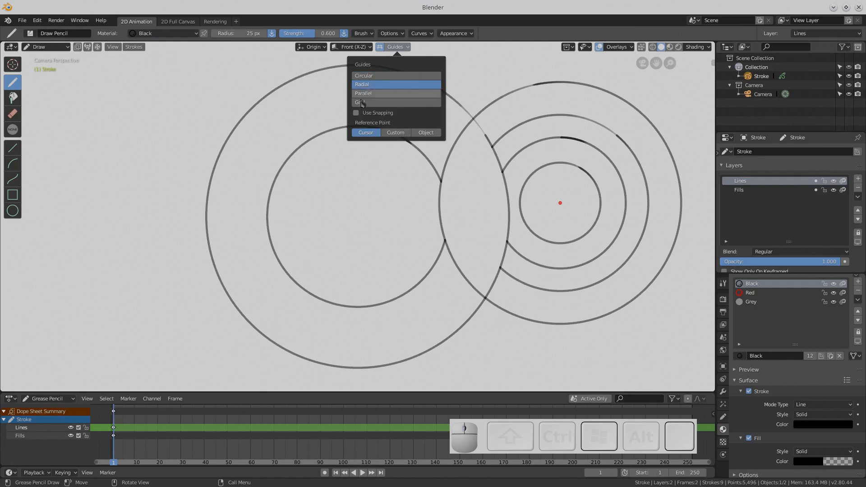
pyautogui.click(13, 64)
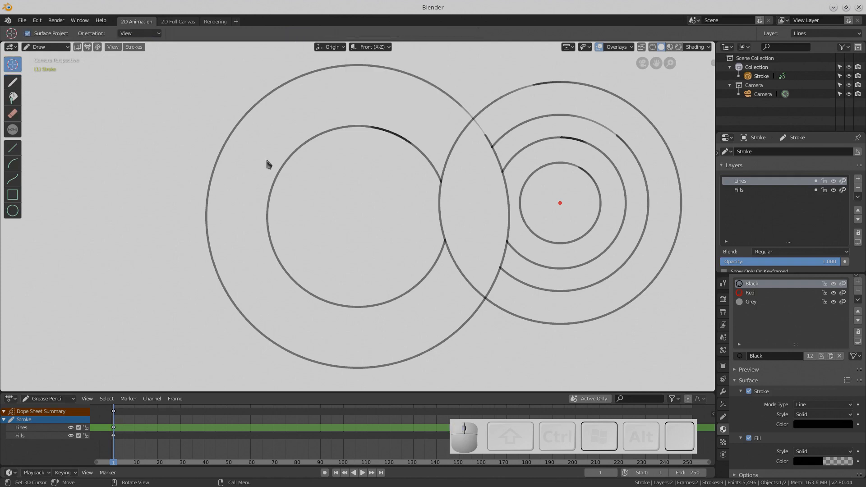
pyautogui.click(360, 218)
# Step: Draw ten straight radial lines at varied angles through or towards the centre of the left circles
pyautogui.click(13, 81)
pyautogui.moveTo(342, 156); pyautogui.dragTo(370, 185)
pyautogui.moveTo(388, 145); pyautogui.dragTo(361, 214)
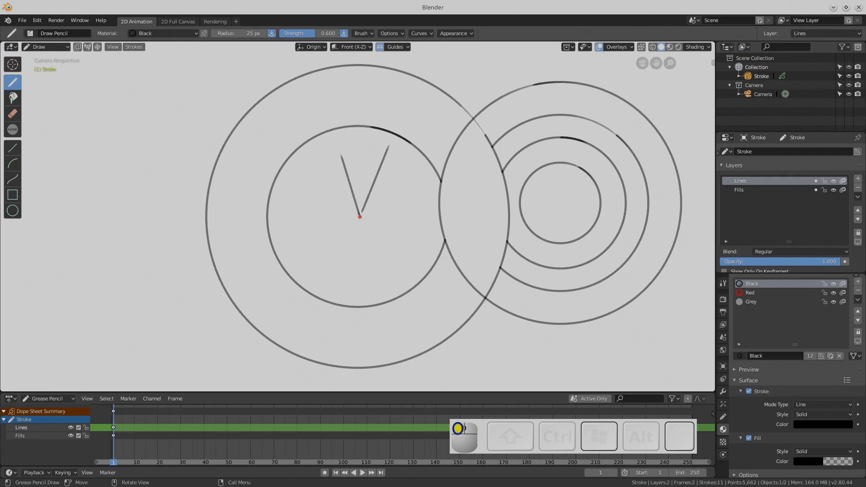
pyautogui.moveTo(418, 164); pyautogui.dragTo(299, 273)
pyautogui.moveTo(319, 182); pyautogui.dragTo(421, 269)
pyautogui.moveTo(432, 208); pyautogui.dragTo(263, 231)
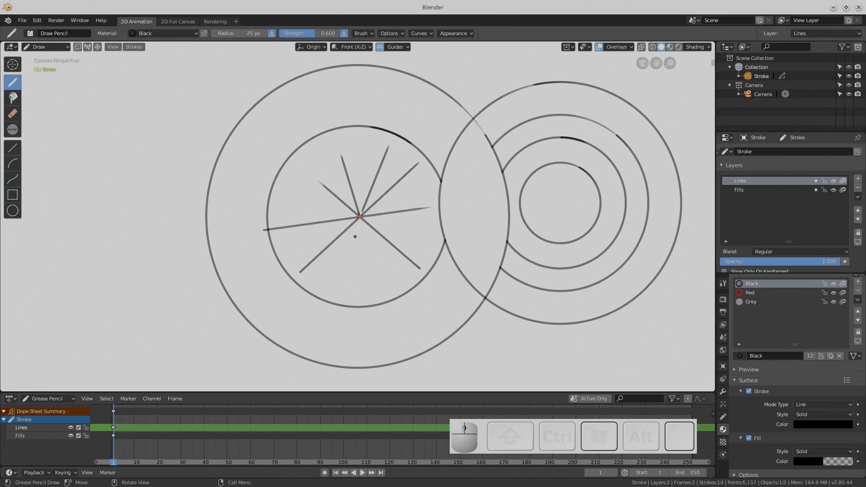
pyautogui.moveTo(367, 239); pyautogui.dragTo(400, 337)
pyautogui.moveTo(329, 265); pyautogui.dragTo(284, 332)
pyautogui.moveTo(347, 242); pyautogui.dragTo(310, 323)
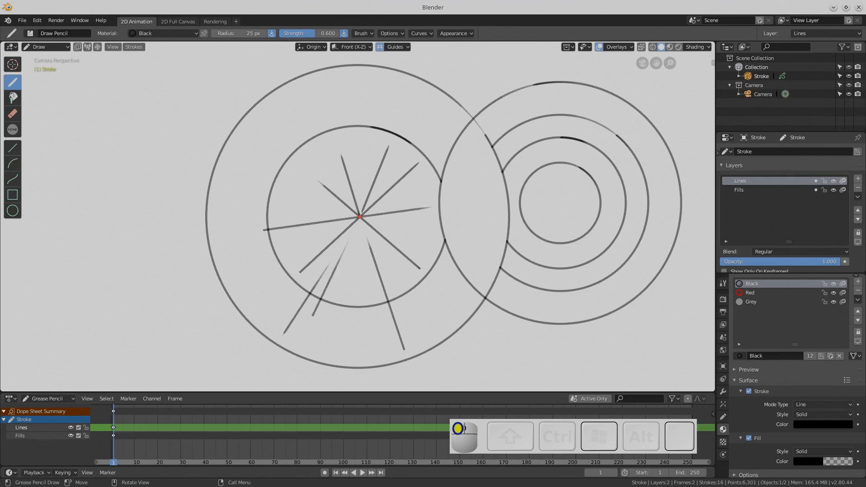
pyautogui.moveTo(301, 219); pyautogui.dragTo(179, 224)
pyautogui.moveTo(303, 245); pyautogui.dragTo(224, 283)
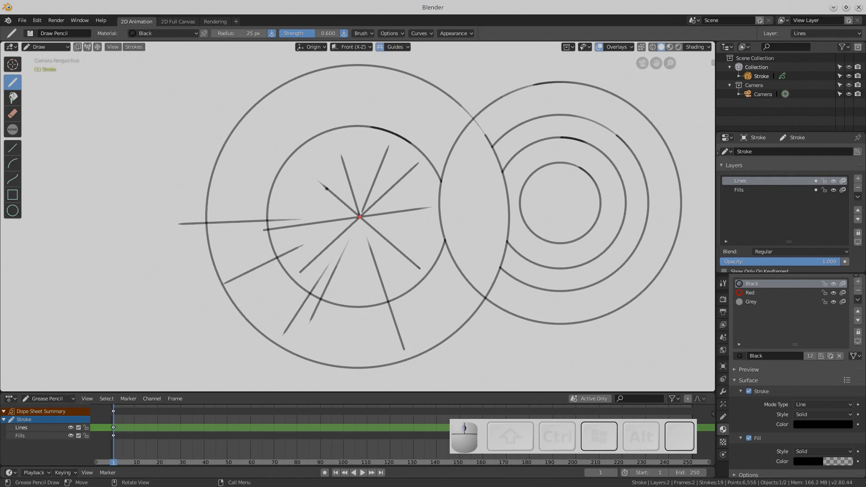
# Step: Draw one more radial line towards the upper left and, with the Parallel guide, four horizontal lines at the left circles' lower left
pyautogui.moveTo(328, 190); pyautogui.dragTo(195, 81)
pyautogui.click(395, 47)
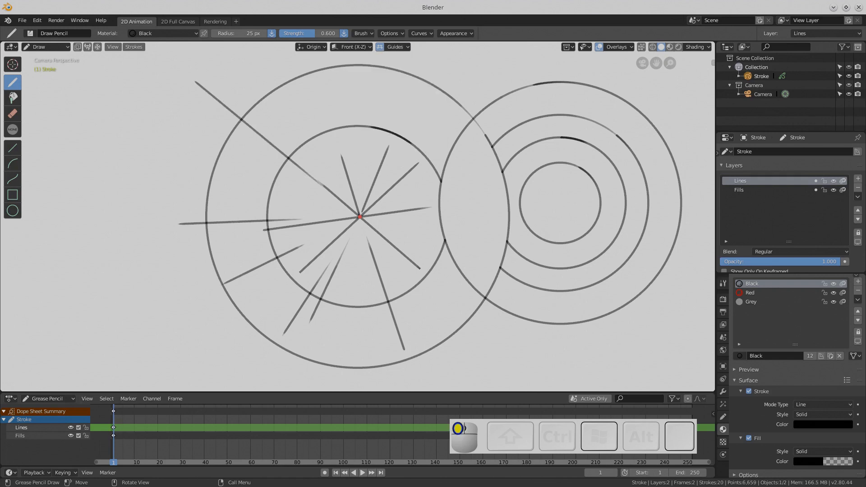
pyautogui.moveTo(50, 325); pyautogui.dragTo(223, 325)
pyautogui.moveTo(45, 310); pyautogui.dragTo(225, 310)
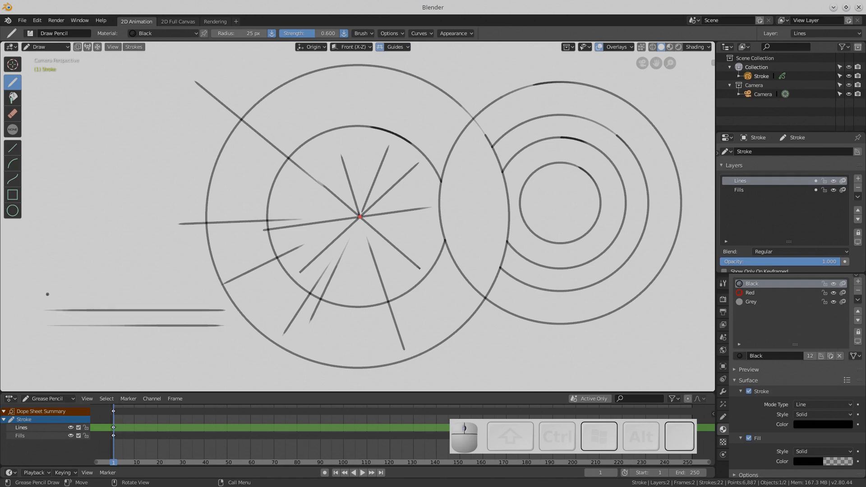
pyautogui.moveTo(47, 295); pyautogui.dragTo(225, 295)
pyautogui.moveTo(62, 272); pyautogui.dragTo(206, 272)
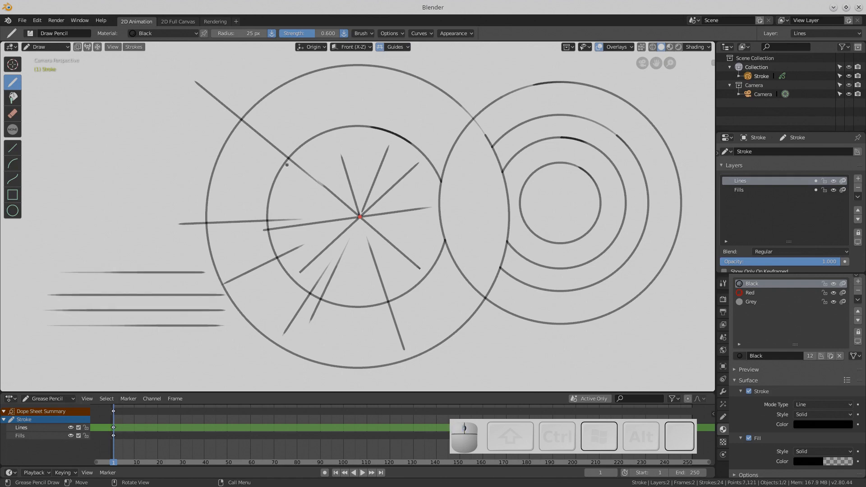
# Step: Set the Parallel guide angle to 45° and draw a patch of short diagonal hatch lines above the horizontal lines
pyautogui.click(395, 47)
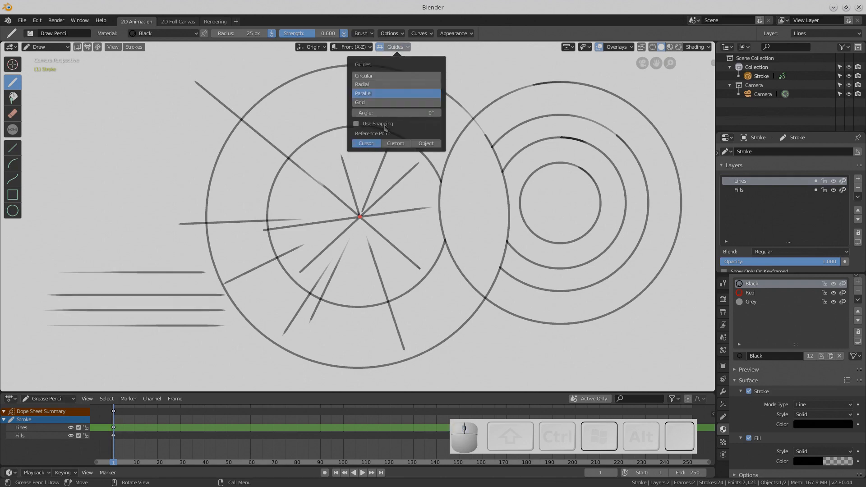
pyautogui.click(393, 113)
pyautogui.write('45')
pyautogui.press('Return')
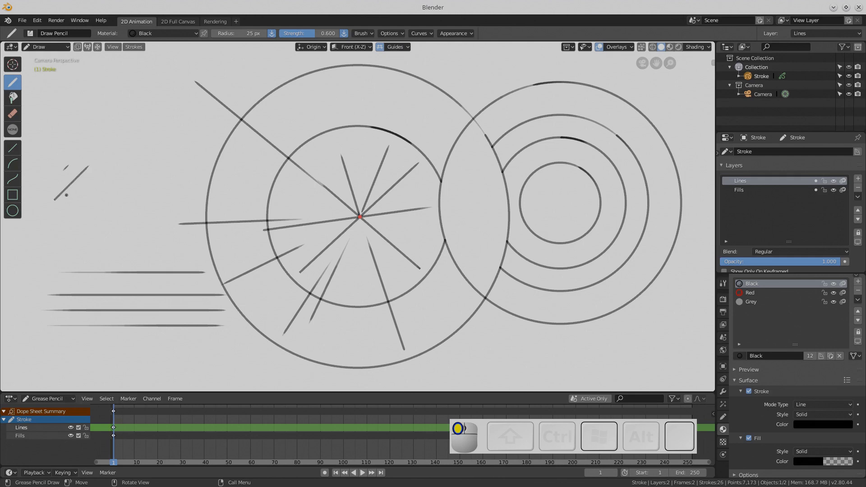
pyautogui.moveTo(107, 167)
pyautogui.mouseDown()
pyautogui.moveTo(67, 207)
pyautogui.moveTo(72, 219)
pyautogui.moveTo(85, 217)
pyautogui.mouseUp()
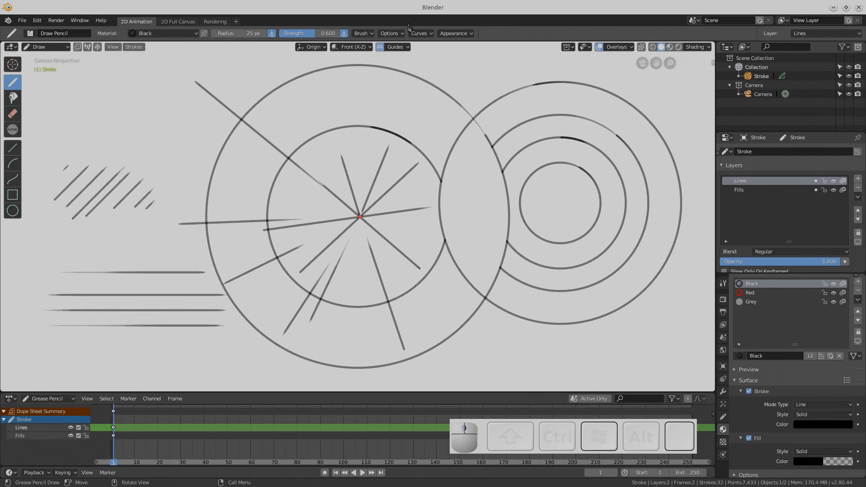
# Step: Switch the drawing guides to Grid and draw crossing horizontal and vertical lines below the right circles
pyautogui.click(404, 48)
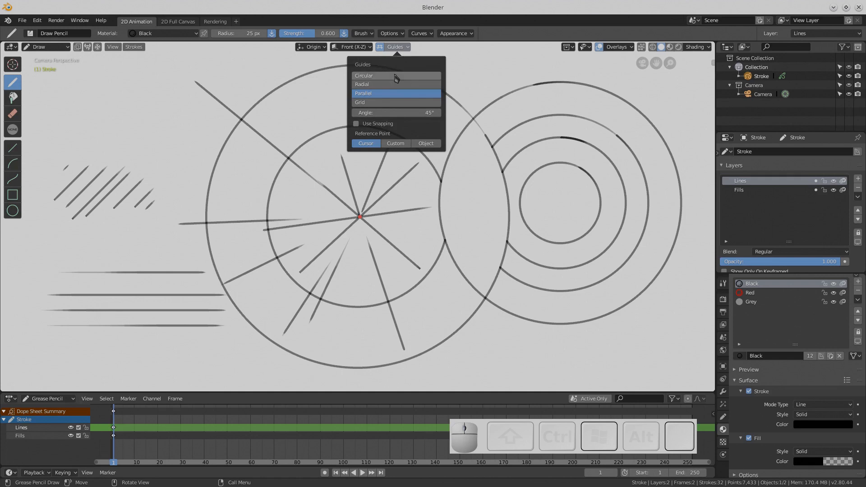
pyautogui.click(382, 102)
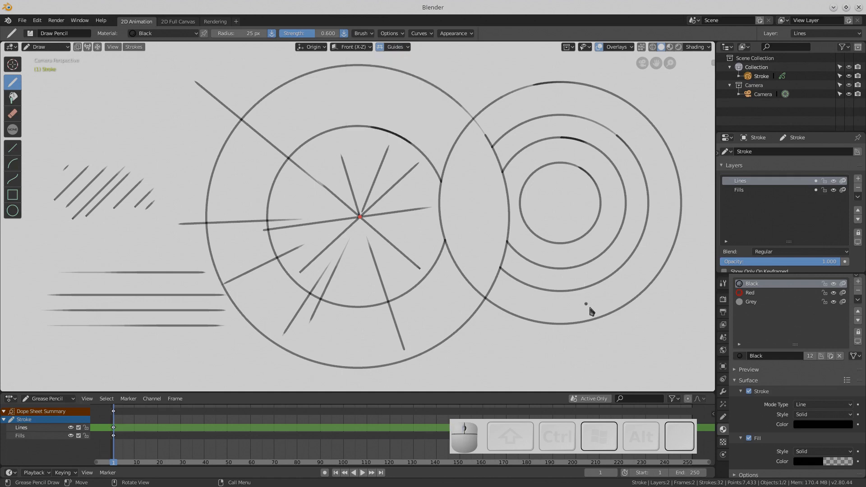
pyautogui.click(631, 322)
pyautogui.moveTo(613, 340)
pyautogui.mouseDown()
pyautogui.moveTo(670, 340)
pyautogui.moveTo(641, 322)
pyautogui.moveTo(630, 346)
pyautogui.mouseUp()
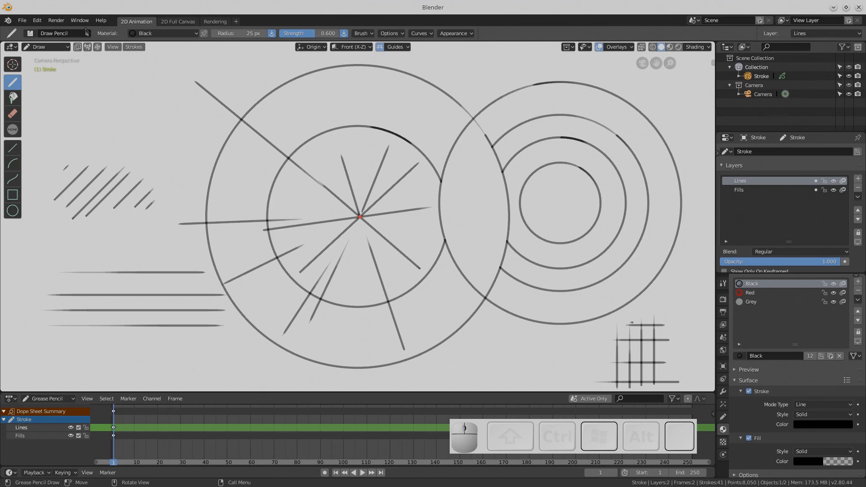
# Step: Render the current frame as an image, look at its Save As options without saving, and close the render view
pyautogui.click(67, 22)
pyautogui.click(65, 21)
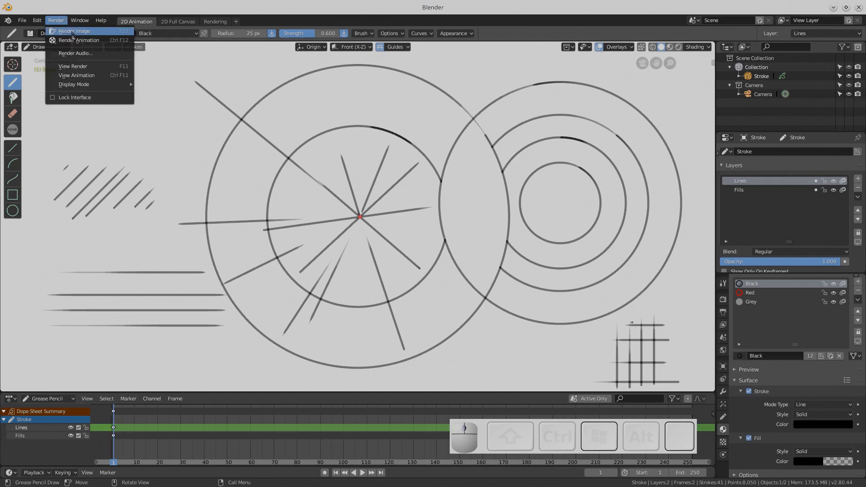
pyautogui.click(83, 32)
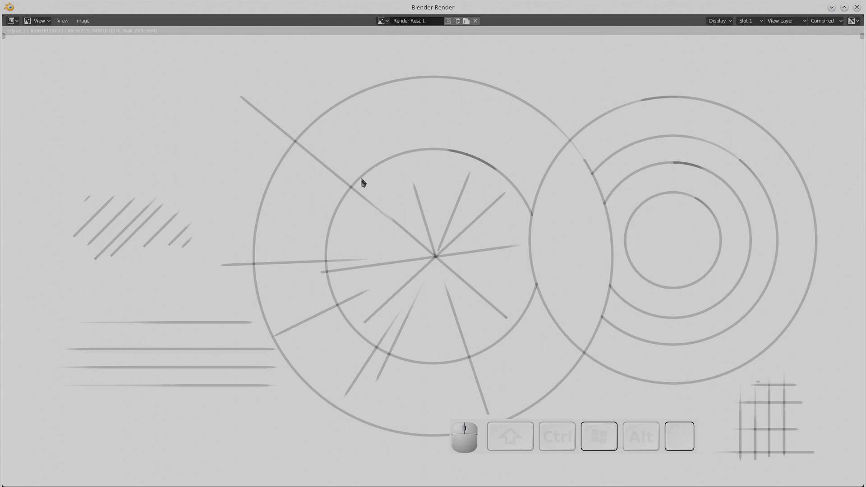
pyautogui.click(82, 20)
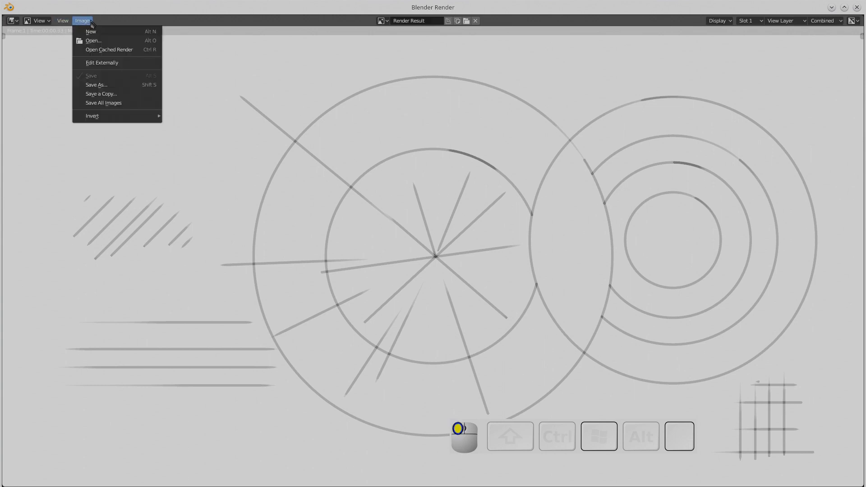
pyautogui.click(106, 86)
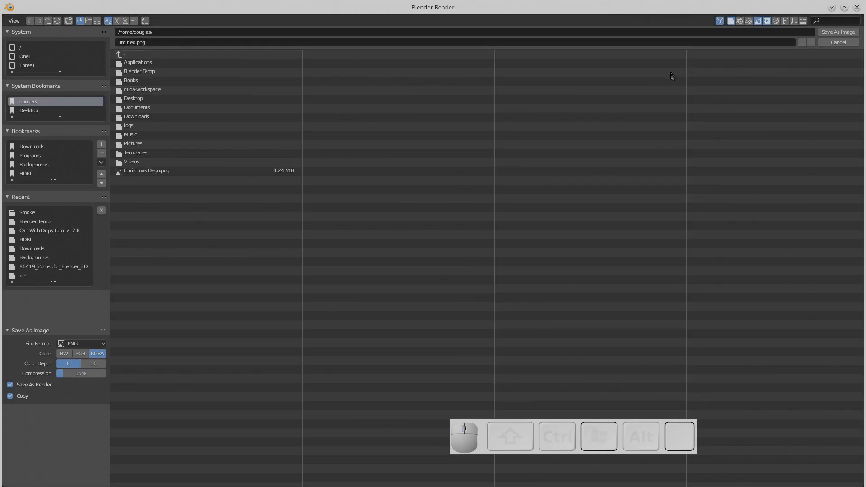
pyautogui.click(846, 44)
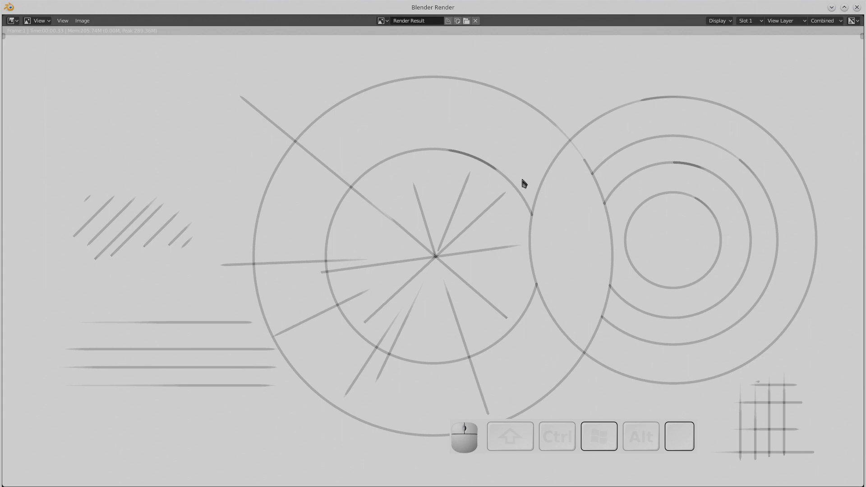
pyautogui.press('Escape')
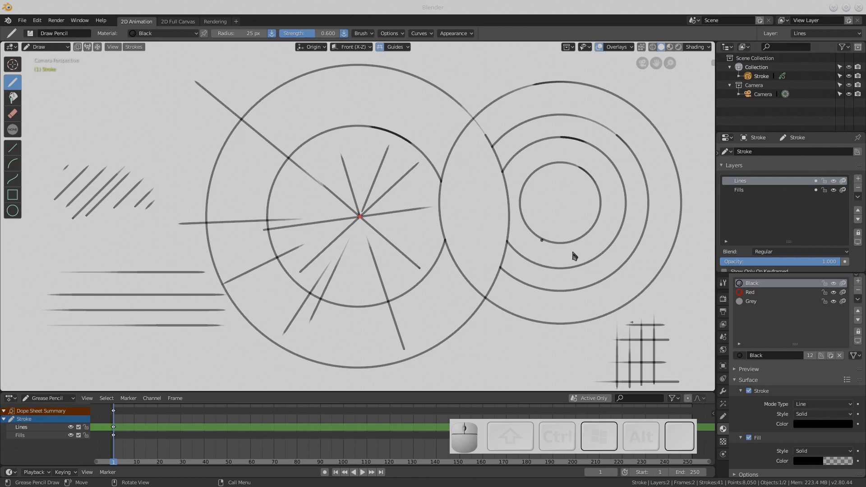
# Step: Set the render output file format to JPEG
pyautogui.click(724, 312)
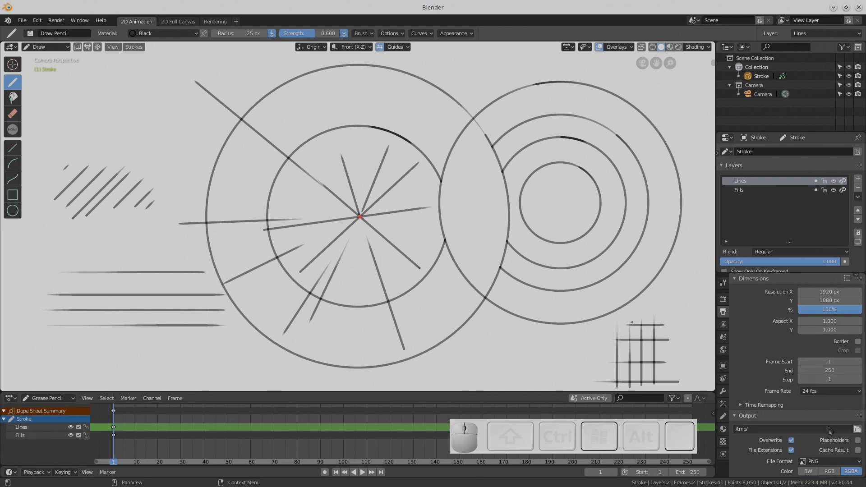
pyautogui.click(860, 461)
pyautogui.click(857, 465)
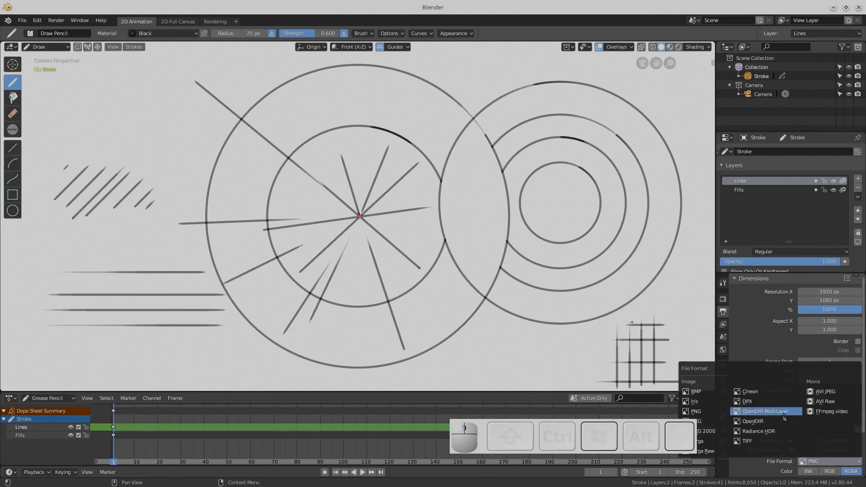
pyautogui.click(704, 422)
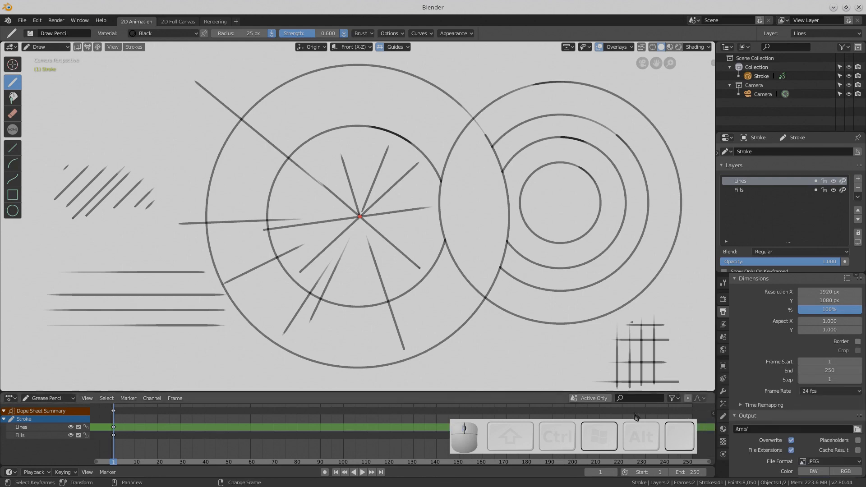
pyautogui.click(725, 165)
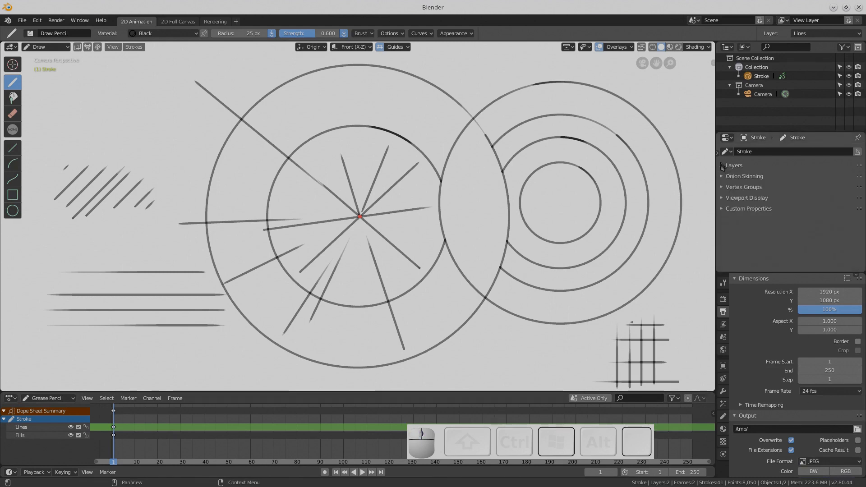
pyautogui.click(722, 164)
pyautogui.click(724, 165)
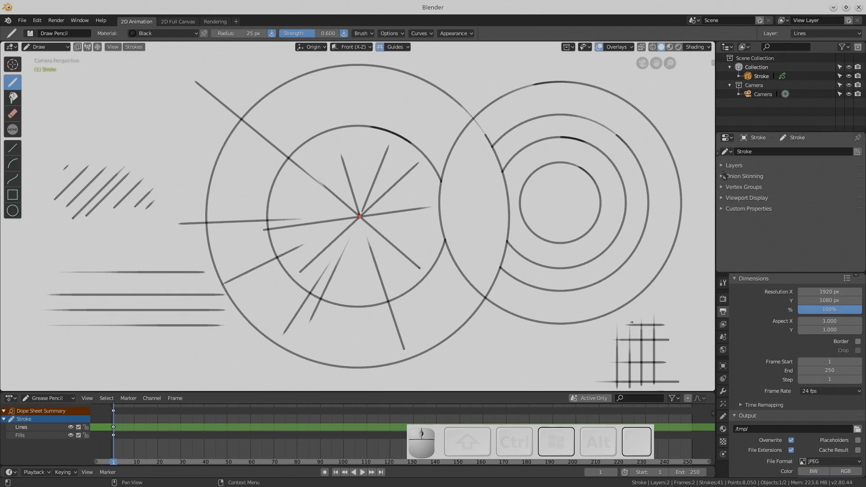
pyautogui.click(724, 166)
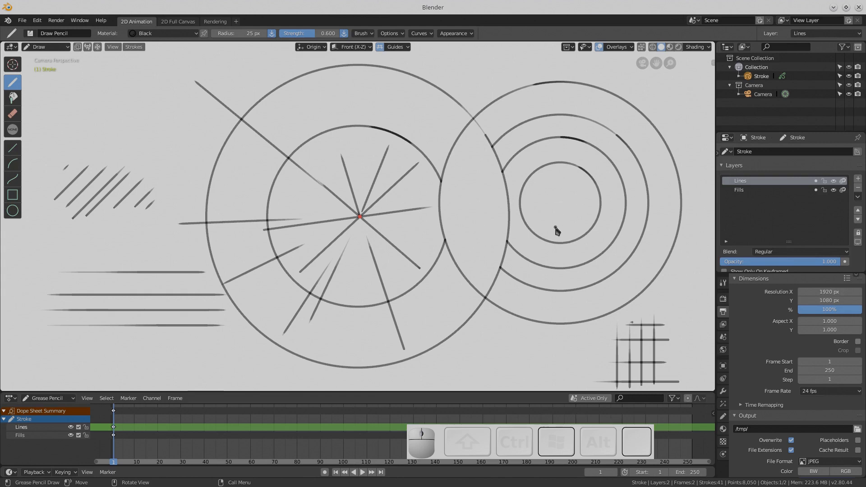
# Step: Switch to Edit Mode, box-select all the diagonal hatch lines left of the circles and copy them
pyautogui.click(56, 21)
pyautogui.click(61, 48)
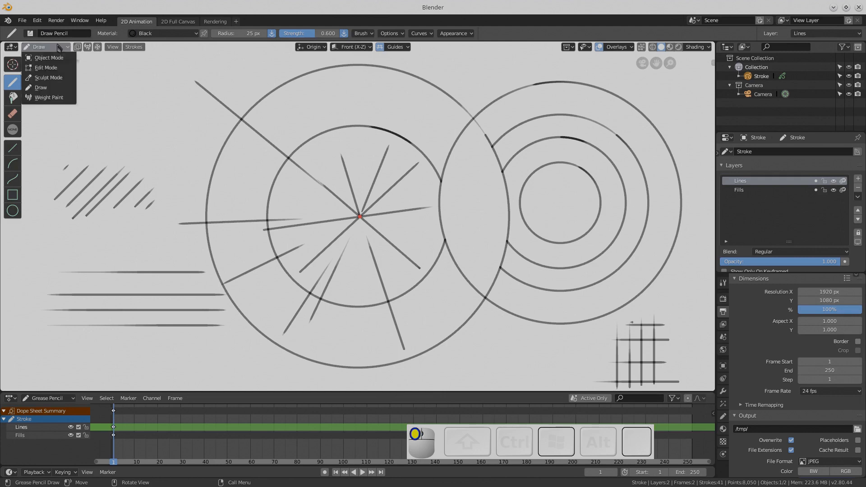
pyautogui.click(57, 68)
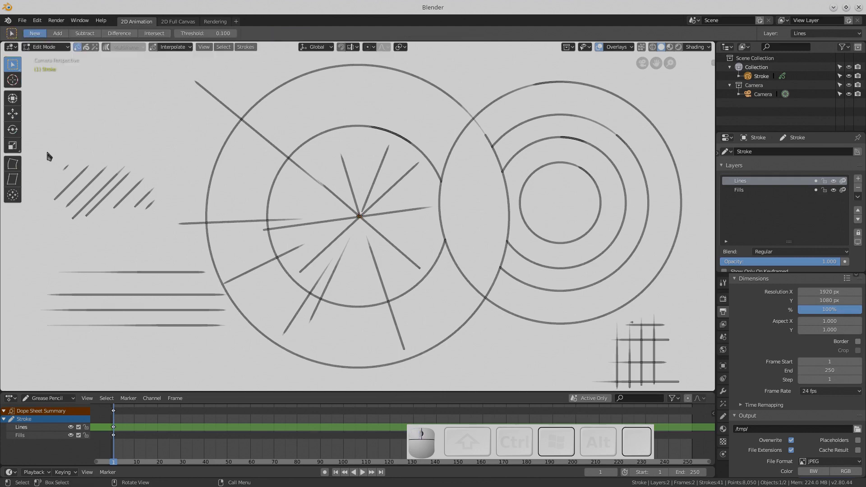
pyautogui.moveTo(43, 147)
pyautogui.mouseDown()
pyautogui.moveTo(72, 184)
pyautogui.moveTo(124, 219)
pyautogui.moveTo(170, 231)
pyautogui.mouseUp()
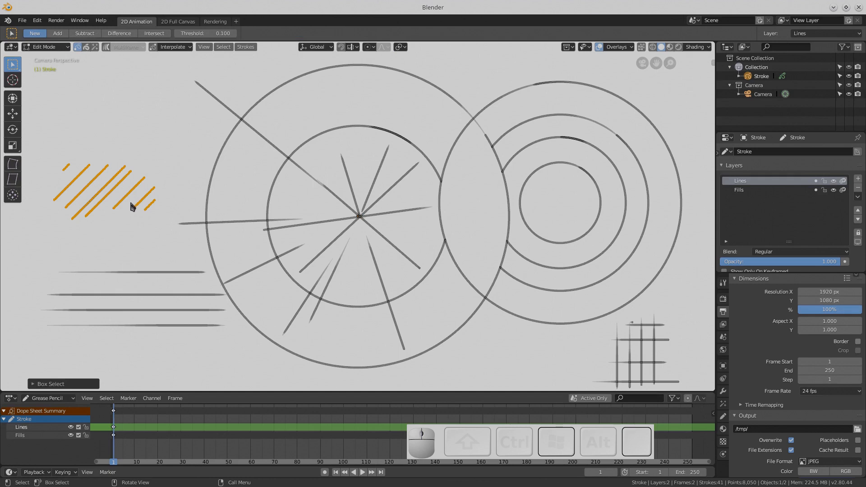
pyautogui.press('ctrl')
# Step: In Sculpt Mode, stamp six copies of the hatch patch across the two groups of circles with the Clone brush
pyautogui.click(44, 47)
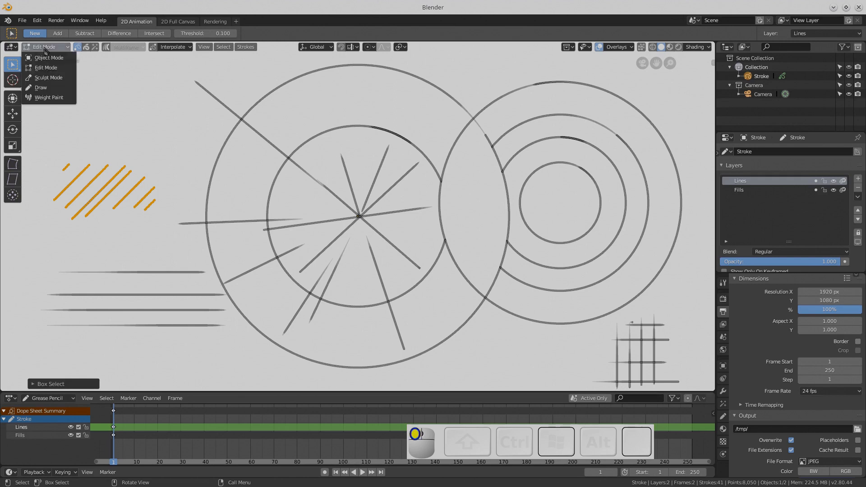
pyautogui.click(48, 79)
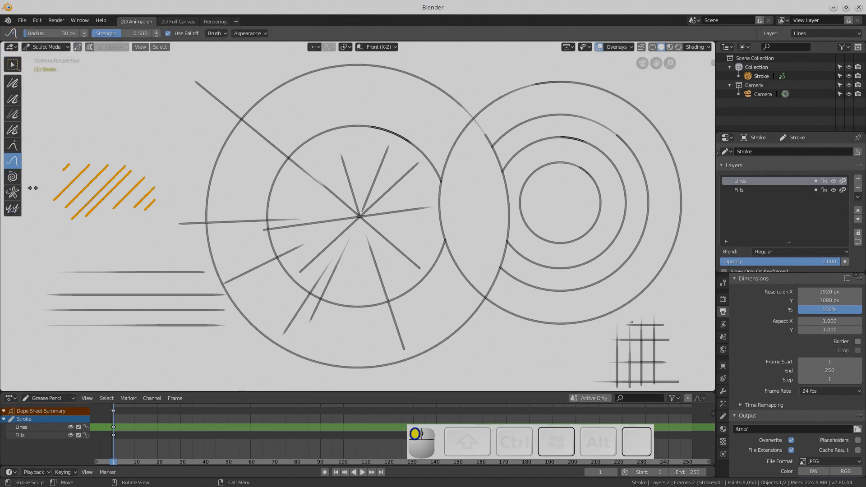
pyautogui.moveTo(29, 189); pyautogui.dragTo(75, 189)
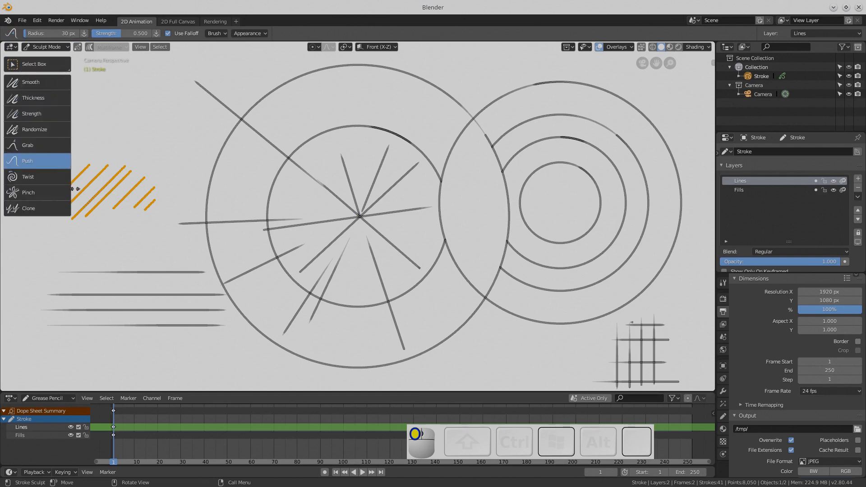
pyautogui.click(40, 211)
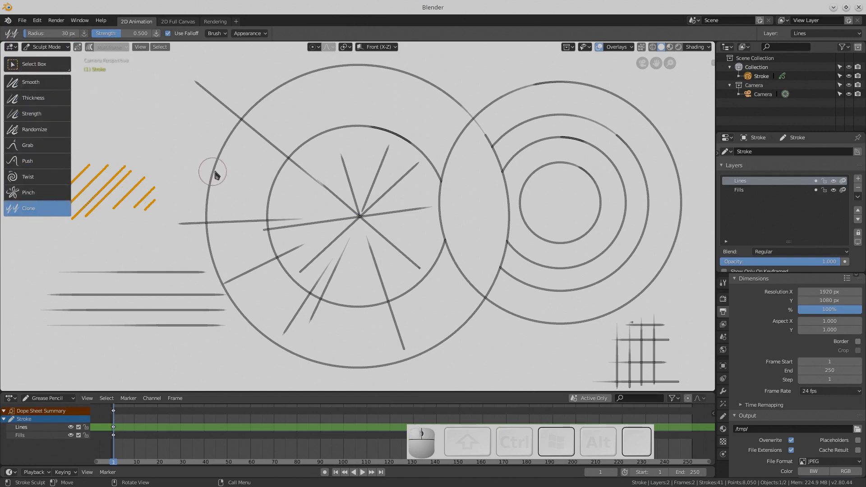
pyautogui.click(313, 113)
pyautogui.click(441, 112)
pyautogui.click(476, 190)
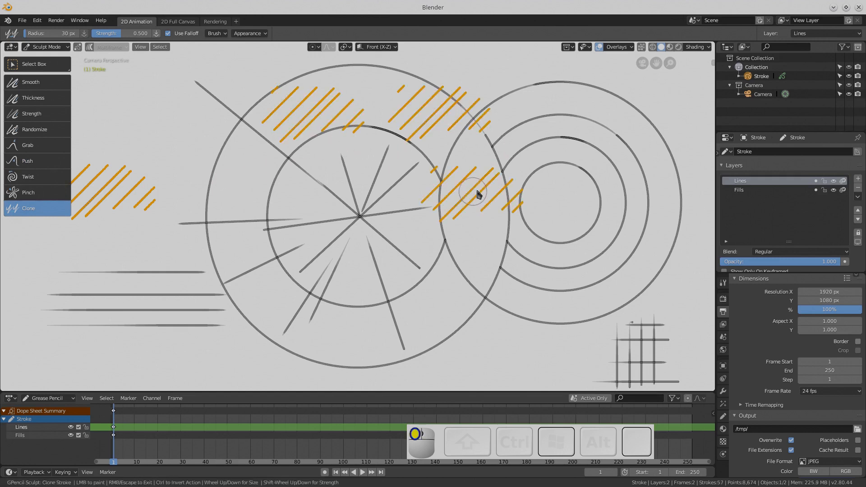
pyautogui.click(472, 284)
pyautogui.click(507, 350)
pyautogui.click(586, 277)
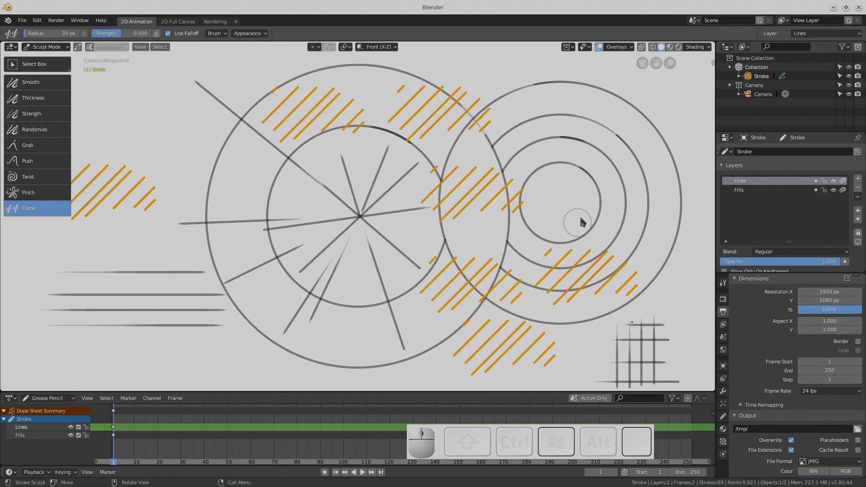
# Step: Clone dense, overlapping hatch patches over the right group's inner circles and around the inside of the left circles
pyautogui.click(582, 214)
pyautogui.click(595, 185)
pyautogui.click(562, 148)
pyautogui.click(542, 147)
pyautogui.click(514, 164)
pyautogui.click(513, 207)
pyautogui.click(536, 238)
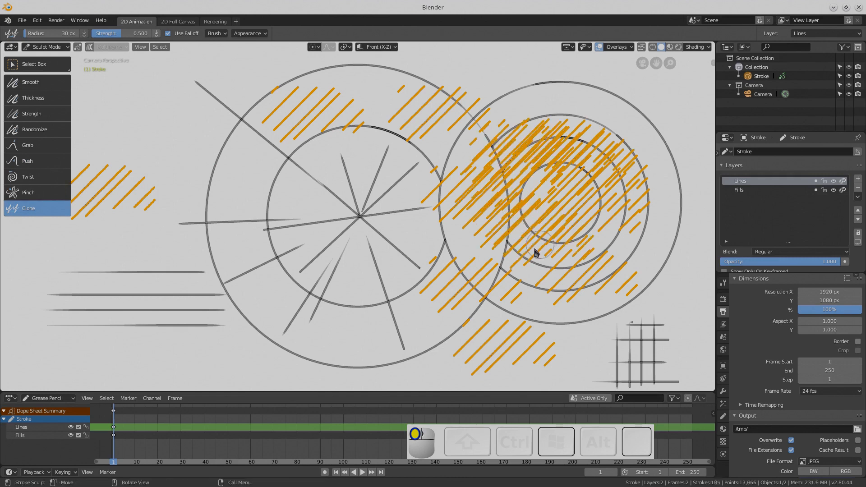
pyautogui.click(498, 255)
pyautogui.click(441, 210)
pyautogui.click(390, 243)
pyautogui.click(407, 309)
pyautogui.click(429, 327)
pyautogui.click(429, 337)
pyautogui.click(353, 322)
pyautogui.click(311, 324)
pyautogui.click(293, 300)
pyautogui.click(295, 253)
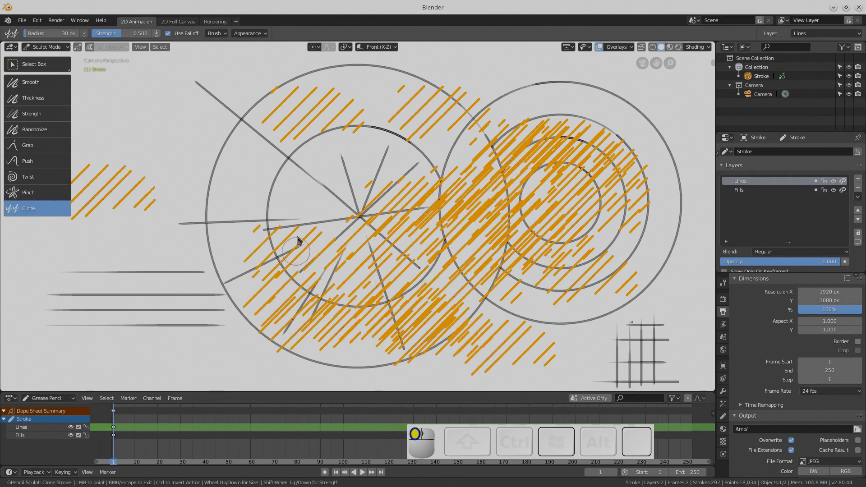
pyautogui.click(298, 217)
pyautogui.click(341, 180)
# Step: Pinch the strokes around the overlapping circles and the hatch lines beside them with the Pinch brush at an 84 px radius
pyautogui.click(35, 193)
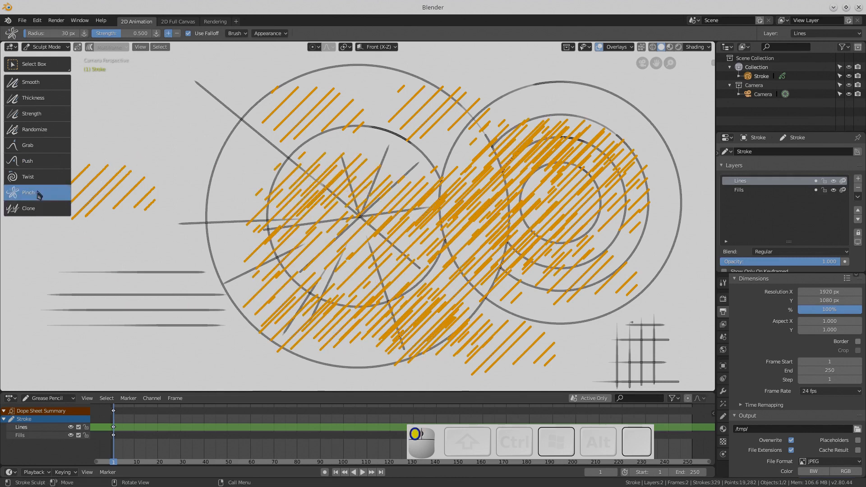
pyautogui.moveTo(131, 168)
pyautogui.mouseDown()
pyautogui.moveTo(124, 190)
pyautogui.moveTo(140, 184)
pyautogui.moveTo(131, 188)
pyautogui.mouseUp()
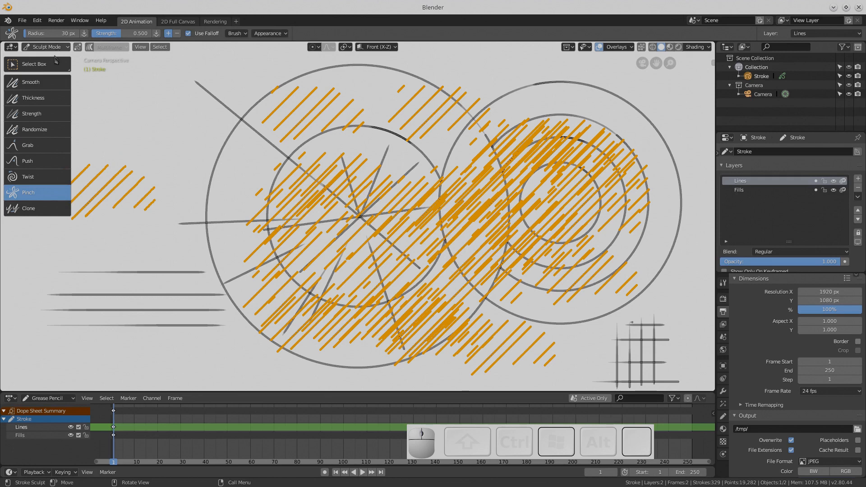
pyautogui.click(49, 190)
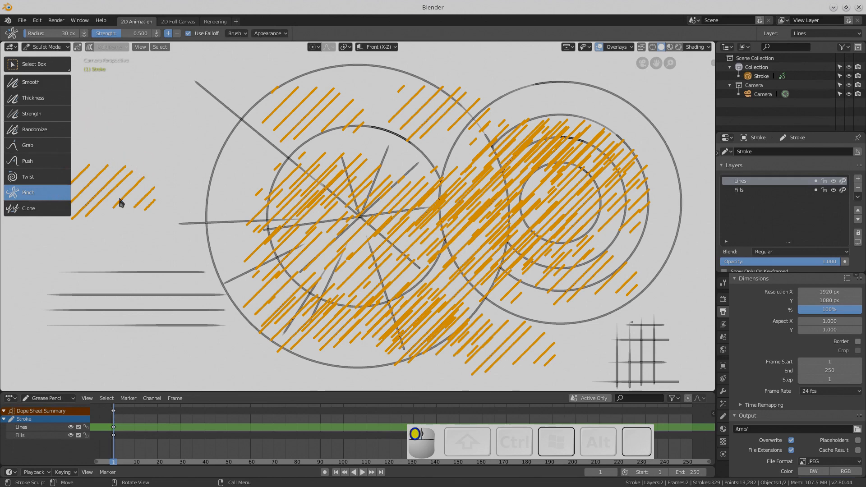
pyautogui.press('f')
pyautogui.click(200, 221)
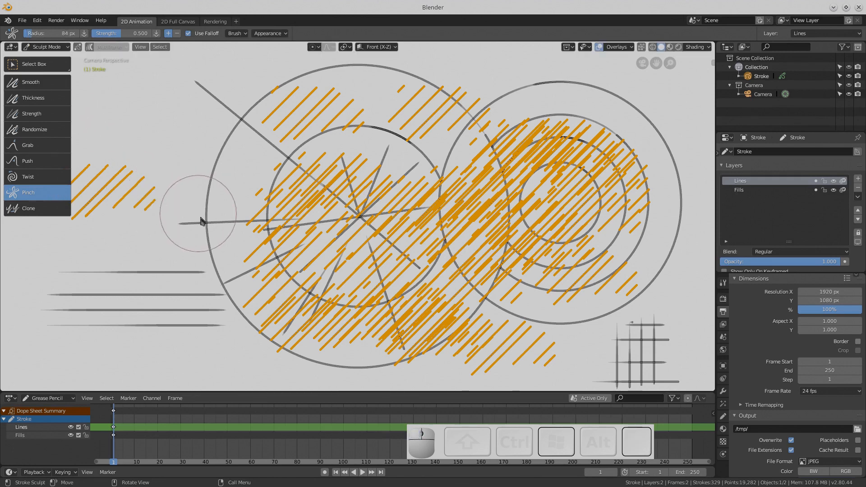
pyautogui.moveTo(135, 189)
pyautogui.mouseDown()
pyautogui.moveTo(131, 197)
pyautogui.moveTo(172, 213)
pyautogui.moveTo(319, 212)
pyautogui.moveTo(320, 199)
pyautogui.mouseUp()
pyautogui.moveTo(454, 217)
pyautogui.mouseDown()
pyautogui.moveTo(451, 226)
pyautogui.moveTo(427, 226)
pyautogui.moveTo(509, 209)
pyautogui.moveTo(449, 209)
pyautogui.moveTo(374, 274)
pyautogui.moveTo(416, 315)
pyautogui.moveTo(411, 310)
pyautogui.moveTo(421, 312)
pyautogui.moveTo(420, 304)
pyautogui.mouseUp()
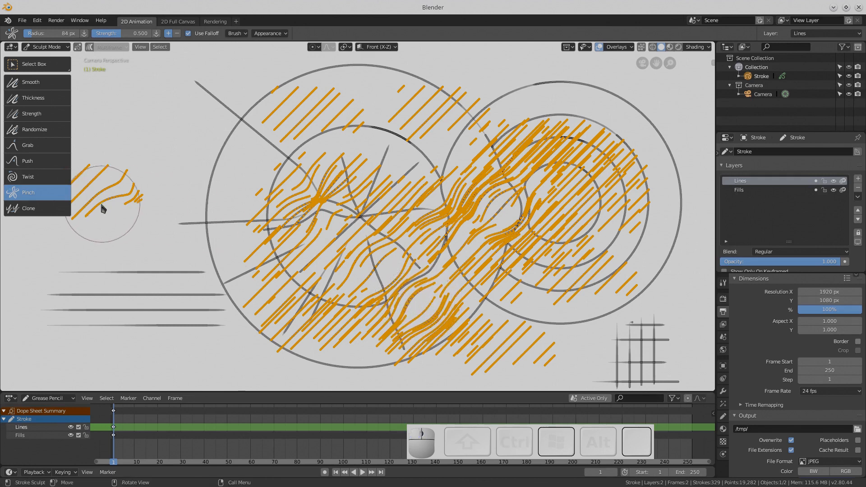
# Step: Twist the strokes around the centre and overlap of the circles with the Twist brush at a 239 px radius
pyautogui.click(27, 177)
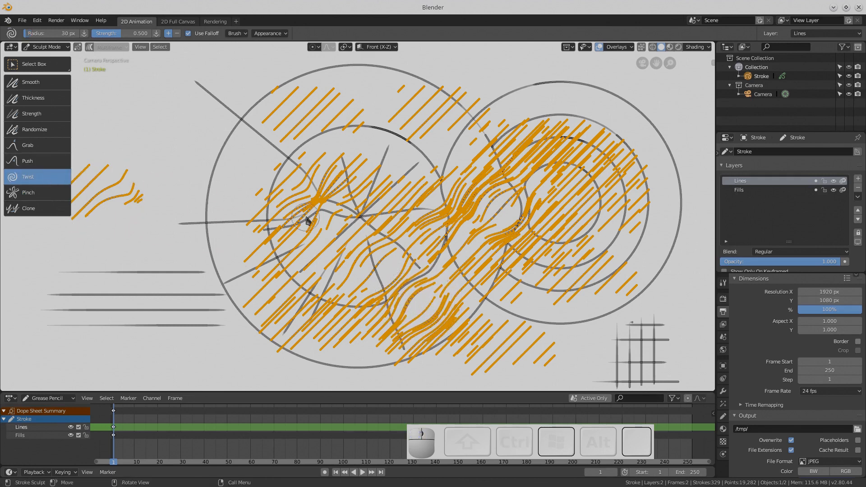
pyautogui.press('f')
pyautogui.click(425, 247)
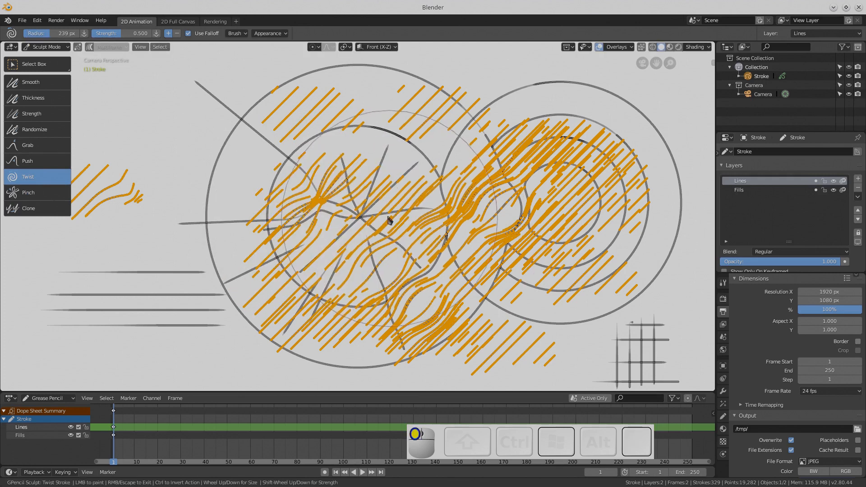
pyautogui.moveTo(389, 221)
pyautogui.mouseDown()
pyautogui.moveTo(428, 219)
pyautogui.moveTo(413, 180)
pyautogui.moveTo(351, 226)
pyautogui.moveTo(373, 226)
pyautogui.moveTo(379, 219)
pyautogui.moveTo(357, 230)
pyautogui.mouseUp()
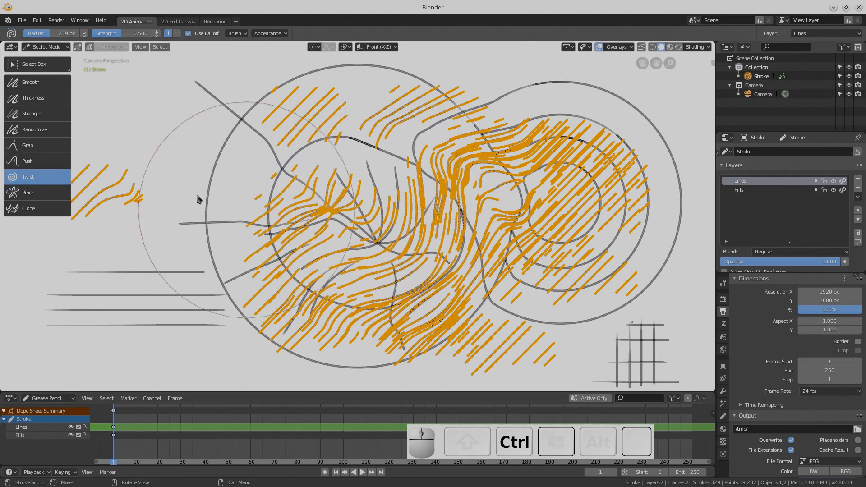
# Step: Bend the four horizontal lines and the outer end of the nearly horizontal spoke into waves with the Push brush
pyautogui.click(50, 164)
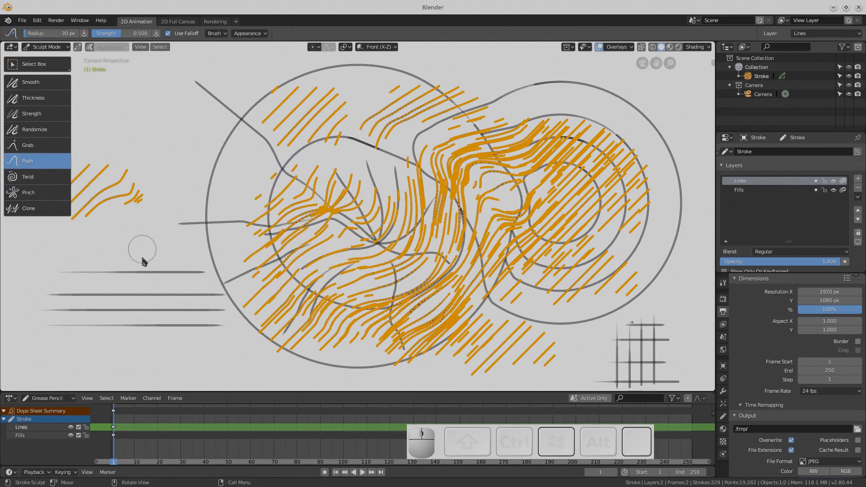
pyautogui.moveTo(142, 260)
pyautogui.mouseDown()
pyautogui.moveTo(151, 254)
pyautogui.moveTo(151, 343)
pyautogui.moveTo(170, 350)
pyautogui.moveTo(118, 340)
pyautogui.moveTo(128, 231)
pyautogui.mouseUp()
pyautogui.moveTo(179, 242)
pyautogui.mouseDown()
pyautogui.moveTo(184, 362)
pyautogui.moveTo(174, 217)
pyautogui.moveTo(155, 228)
pyautogui.mouseUp()
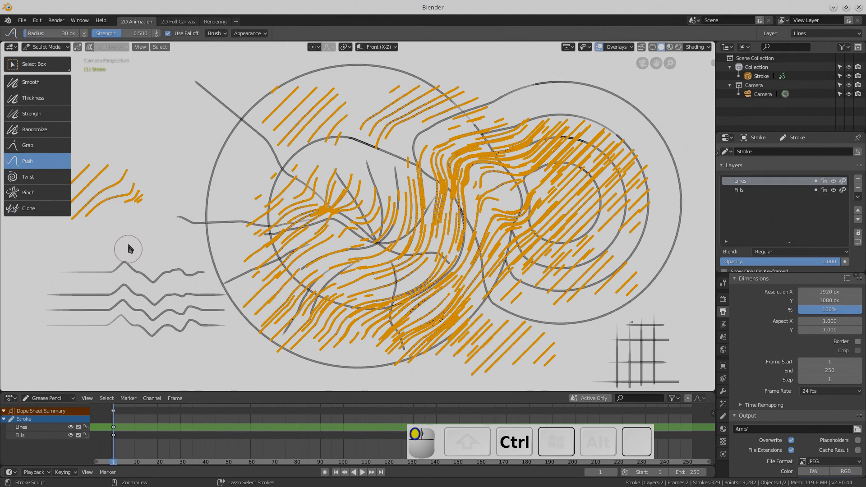
# Step: Pull a peak into the topmost horizontal line with the Grab brush and jitter the second line with Randomize
pyautogui.click(36, 148)
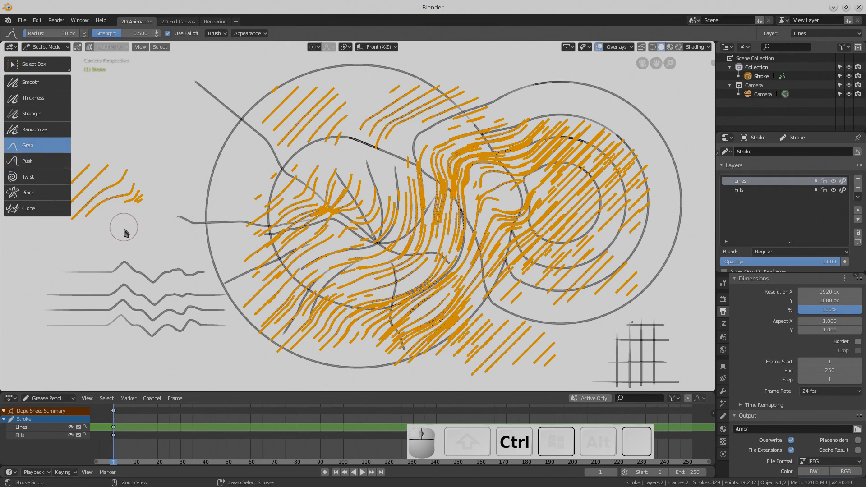
pyautogui.moveTo(123, 253)
pyautogui.keyDown('ctrl'); pyautogui.mouseDown()
pyautogui.moveTo(128, 323)
pyautogui.moveTo(126, 284)
pyautogui.moveTo(125, 311)
pyautogui.mouseUp(); pyautogui.keyUp('ctrl')
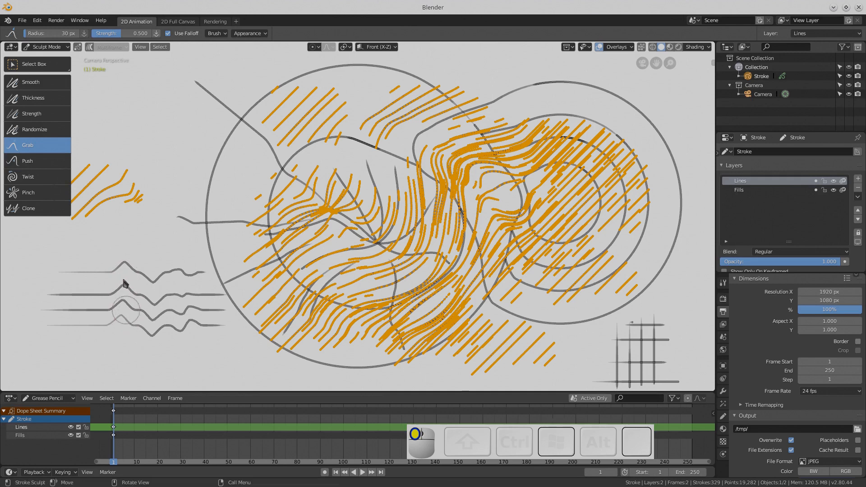
pyautogui.moveTo(87, 271)
pyautogui.mouseDown()
pyautogui.moveTo(92, 452)
pyautogui.moveTo(106, 420)
pyautogui.moveTo(95, 270)
pyautogui.moveTo(168, 245)
pyautogui.moveTo(86, 247)
pyautogui.mouseUp()
pyautogui.click(35, 130)
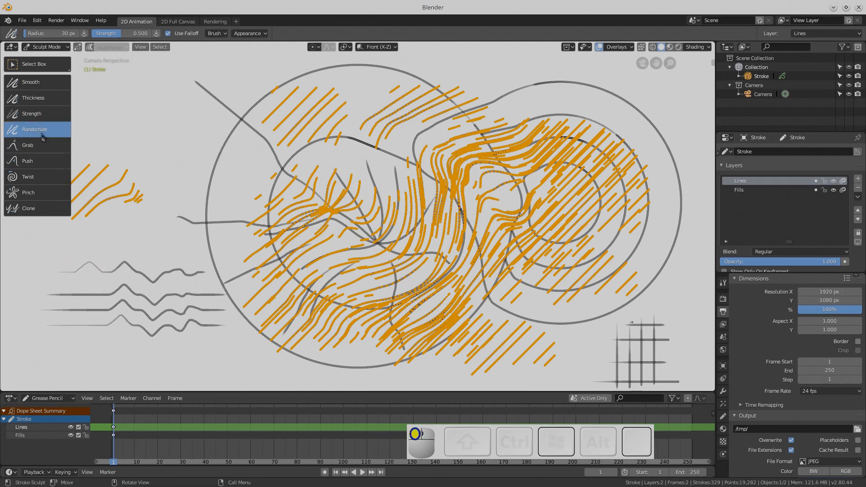
pyautogui.moveTo(89, 295)
pyautogui.mouseDown()
pyautogui.moveTo(73, 294)
pyautogui.moveTo(92, 290)
pyautogui.mouseUp()
# Step: Undo all the brush deformations and cloned hatch patches, back to the original hatch lines beside the circles
pyautogui.press('ctrl')
pyautogui.hotkey('ctrl', 'z')
pyautogui.hotkey('ctrl', 'z')
pyautogui.hotkey('ctrl', 'z')
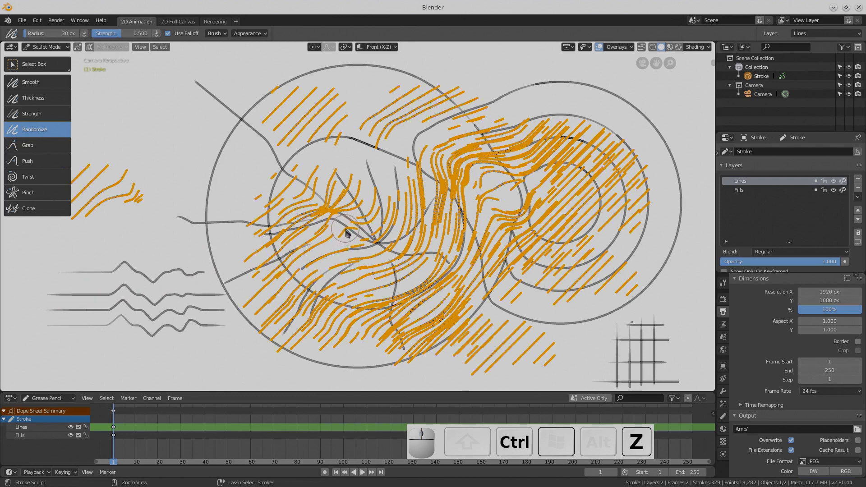
pyautogui.hotkey('ctrl', 'z')
pyautogui.hotkey('ctrl', 'z')
pyautogui.hotkey('ctrl', 'z')
pyautogui.hotkey('ctrl', 'z')
pyautogui.hotkey('ctrl', 'z')
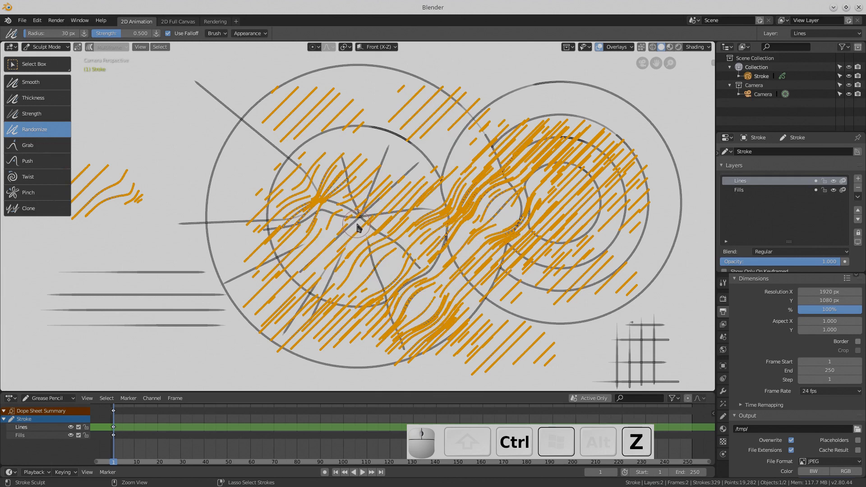
pyautogui.hotkey('ctrl', 'z')
pyautogui.hotkey('ctrl', 'z')
pyautogui.hotkey('ctrl', 'z')
pyautogui.hotkey('ctrl', 'z')
pyautogui.hotkey('ctrl', 'z')
pyautogui.hotkey('ctrl', 'z')
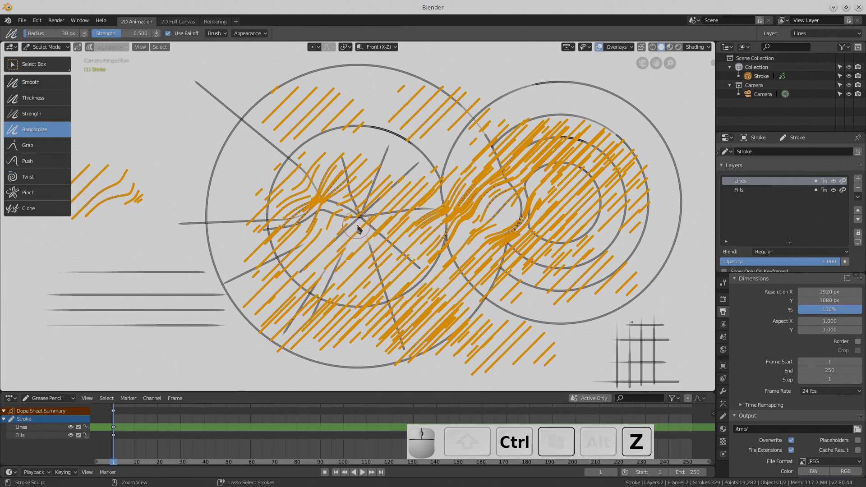
pyautogui.hotkey('ctrl', 'z')
pyautogui.hotkey('ctrl', 'z')
pyautogui.hotkey('ctrl', 'z')
pyautogui.hotkey('ctrl', 'z')
pyautogui.hotkey('ctrl', 'z')
pyautogui.hotkey('ctrl', 'z')
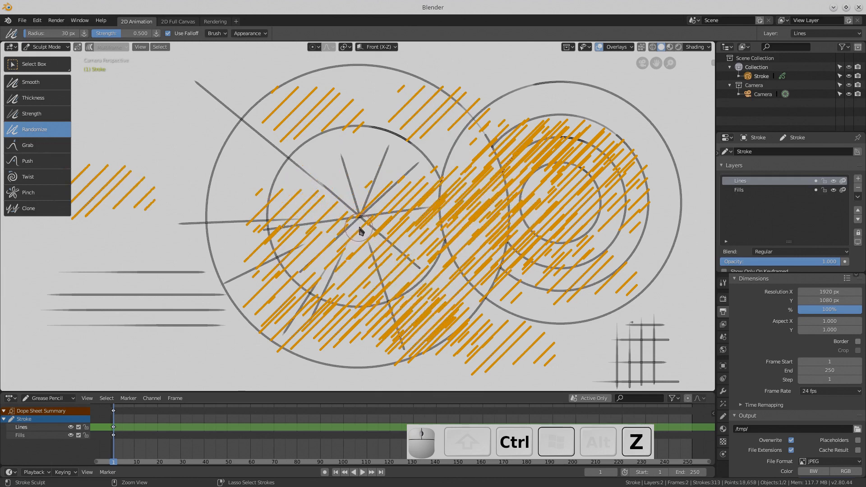
pyautogui.hotkey('ctrl', 'z')
pyautogui.hotkey('ctrl', 'z')
pyautogui.hotkey('ctrl', 'z')
pyautogui.hotkey('ctrl', 'z')
pyautogui.hotkey('ctrl', 'z')
pyautogui.hotkey('ctrl', 'z')
pyautogui.hotkey('ctrl', 'z')
pyautogui.hotkey('ctrl', 'z')
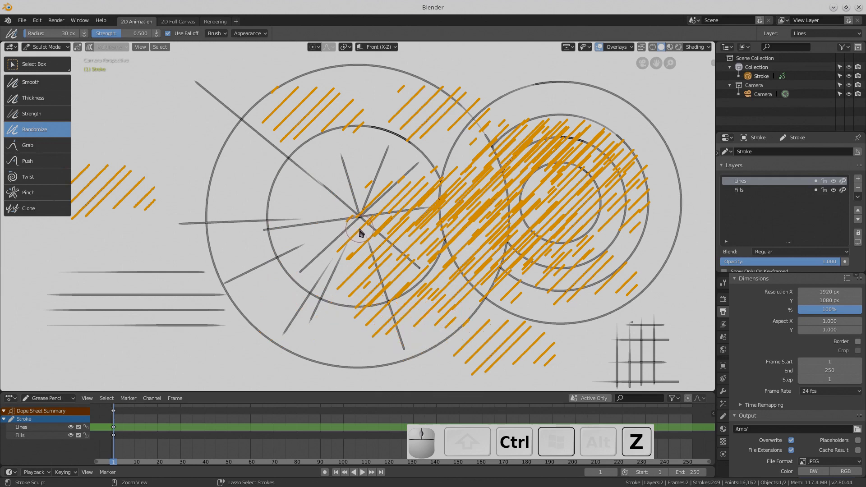
pyautogui.hotkey('ctrl', 'z')
pyautogui.hotkey('ctrl', 'z')
pyautogui.hotkey('ctrl', 'z')
pyautogui.hotkey('ctrl', 'z')
pyautogui.hotkey('ctrl', 'z')
pyautogui.hotkey('ctrl', 'z')
pyautogui.hotkey('ctrl', 'z')
pyautogui.hotkey('ctrl', 'z')
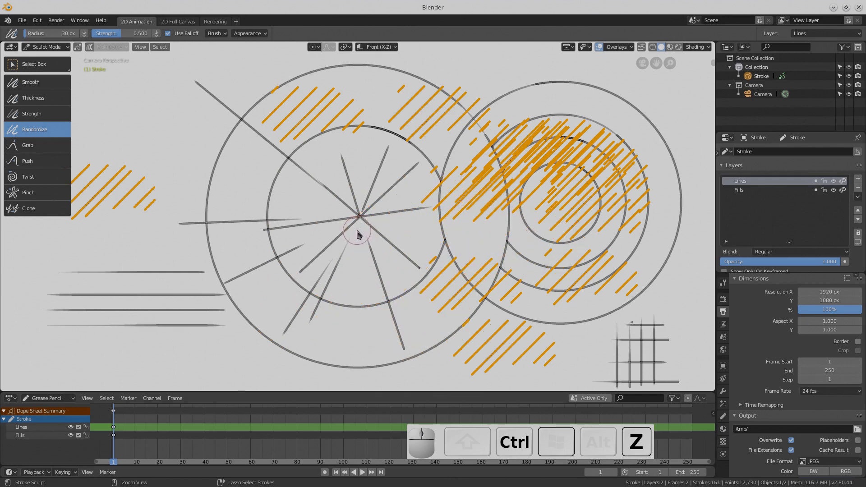
pyautogui.hotkey('ctrl', 'z')
pyautogui.hotkey('ctrl', 'z')
pyautogui.hotkey('ctrl', 'z')
pyautogui.hotkey('ctrl', 'z')
pyautogui.hotkey('ctrl', 'z')
pyautogui.hotkey('ctrl', 'z')
pyautogui.hotkey('ctrl', 'z')
pyautogui.hotkey('ctrl', 'z')
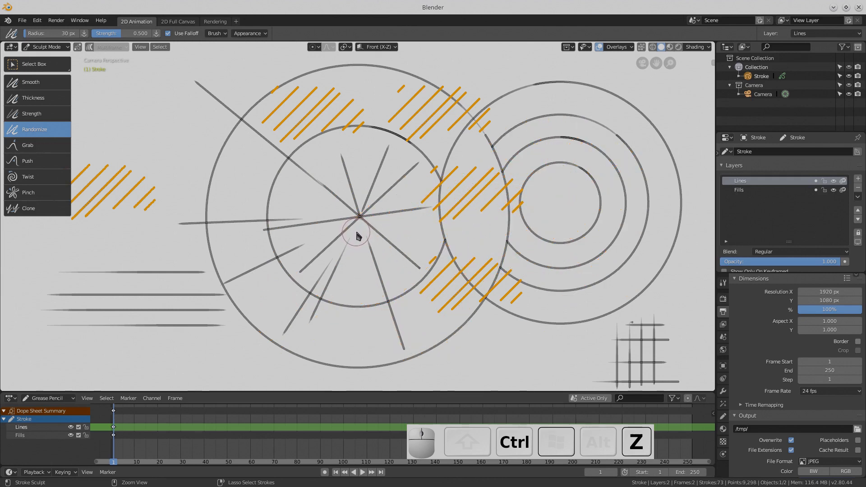
pyautogui.hotkey('ctrl', 'z')
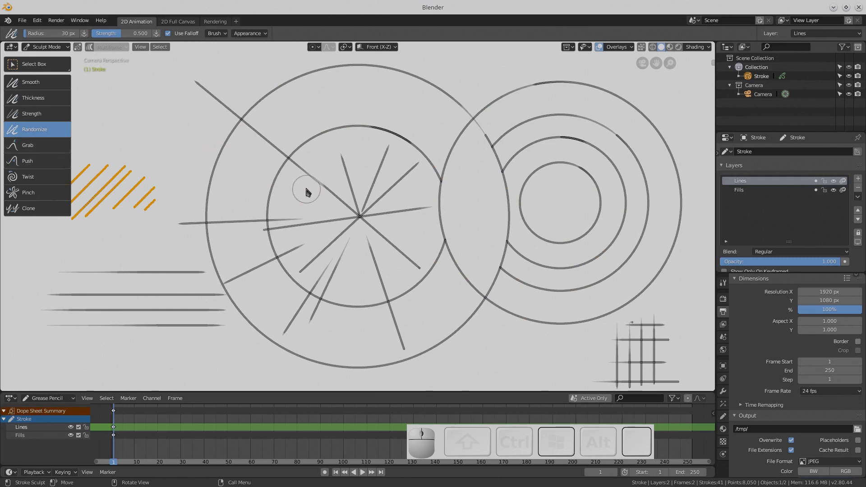
# Step: Roughen the left inner circle, its spokes and the right concentric circles with the Randomize brush at a 287 px radius
pyautogui.press('f')
pyautogui.click(414, 255)
pyautogui.moveTo(414, 261)
pyautogui.mouseDown()
pyautogui.moveTo(366, 229)
pyautogui.moveTo(371, 222)
pyautogui.moveTo(356, 226)
pyautogui.mouseUp()
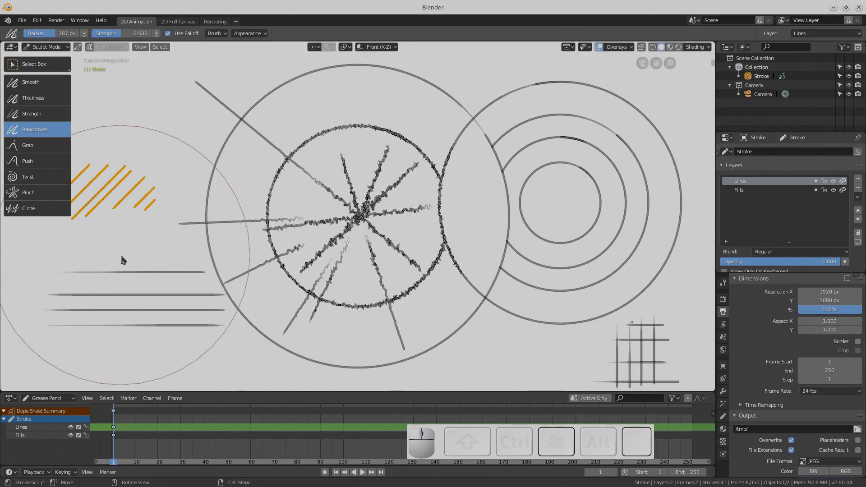
pyautogui.moveTo(568, 195); pyautogui.dragTo(555, 211)
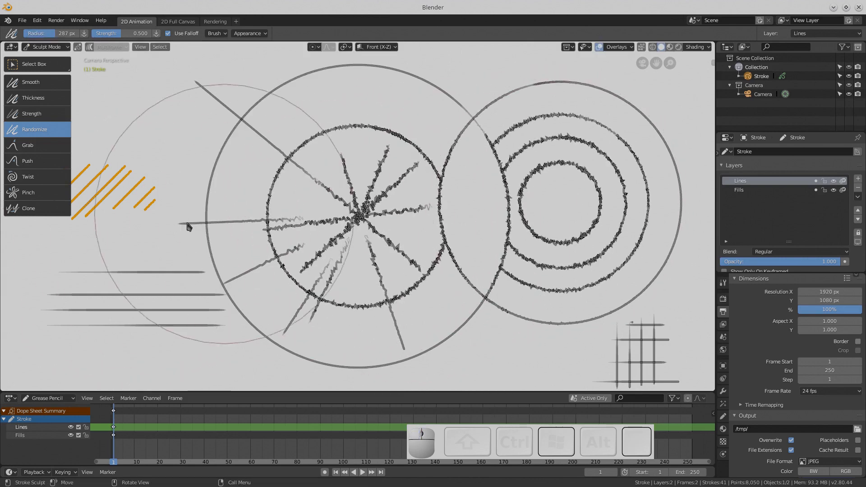
# Step: Darken the large circle where the long diagonal crosses it with the Strength brush, and vary its upper arc's thickness with the Thickness brush
pyautogui.click(32, 113)
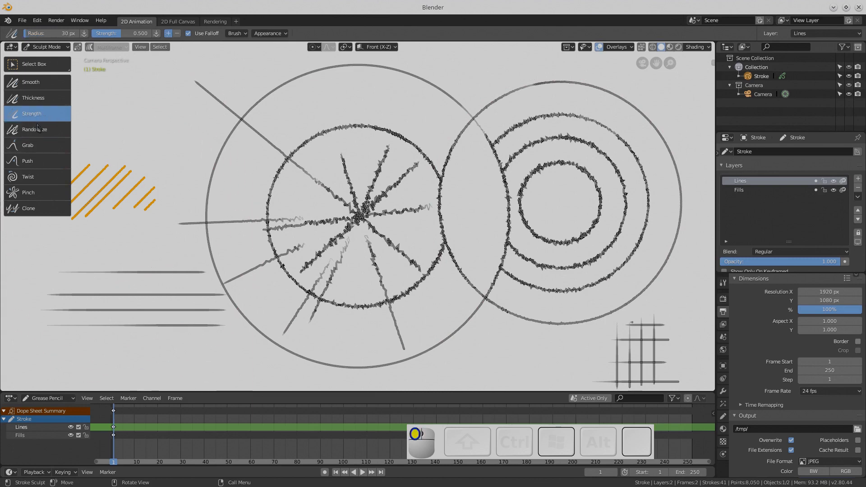
pyautogui.moveTo(208, 96)
pyautogui.mouseDown()
pyautogui.moveTo(252, 131)
pyautogui.moveTo(226, 98)
pyautogui.moveTo(226, 110)
pyautogui.moveTo(208, 88)
pyautogui.moveTo(245, 132)
pyautogui.mouseUp()
pyautogui.moveTo(237, 124)
pyautogui.mouseDown()
pyautogui.moveTo(219, 167)
pyautogui.moveTo(237, 119)
pyautogui.moveTo(240, 131)
pyautogui.moveTo(203, 81)
pyautogui.moveTo(233, 124)
pyautogui.moveTo(230, 140)
pyautogui.moveTo(251, 104)
pyautogui.moveTo(240, 121)
pyautogui.moveTo(217, 103)
pyautogui.moveTo(356, 75)
pyautogui.moveTo(327, 72)
pyautogui.moveTo(407, 88)
pyautogui.moveTo(368, 74)
pyautogui.moveTo(276, 94)
pyautogui.mouseUp()
pyautogui.click(33, 97)
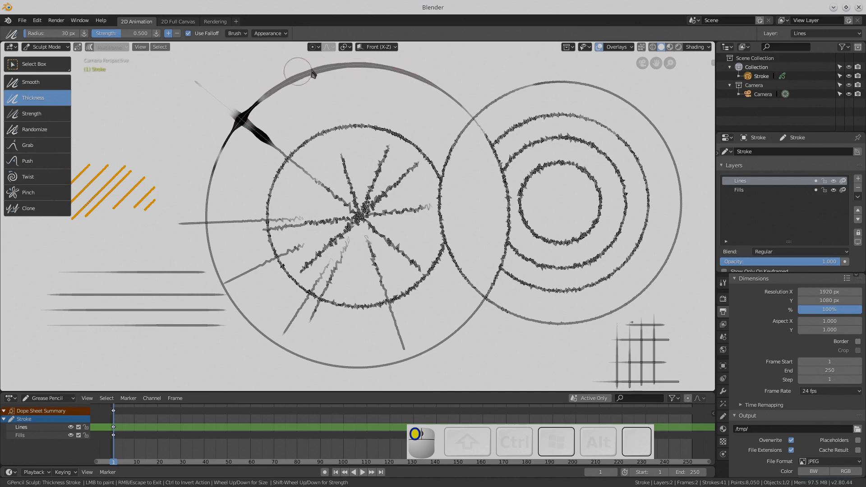
pyautogui.moveTo(313, 71)
pyautogui.mouseDown()
pyautogui.moveTo(397, 78)
pyautogui.moveTo(335, 73)
pyautogui.moveTo(342, 64)
pyautogui.moveTo(296, 76)
pyautogui.mouseUp()
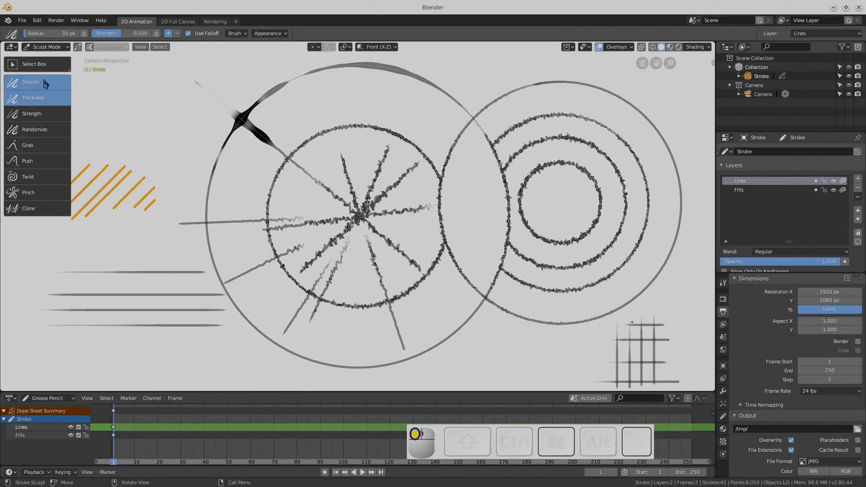
# Step: Smooth most of the jagged left inner circle and the adjoining arc of the right outer circle with the Smooth brush
pyautogui.click(45, 82)
pyautogui.moveTo(314, 222)
pyautogui.mouseDown()
pyautogui.moveTo(299, 170)
pyautogui.moveTo(310, 180)
pyautogui.moveTo(322, 169)
pyautogui.mouseUp()
pyautogui.moveTo(336, 139)
pyautogui.mouseDown()
pyautogui.moveTo(319, 140)
pyautogui.moveTo(373, 134)
pyautogui.mouseUp()
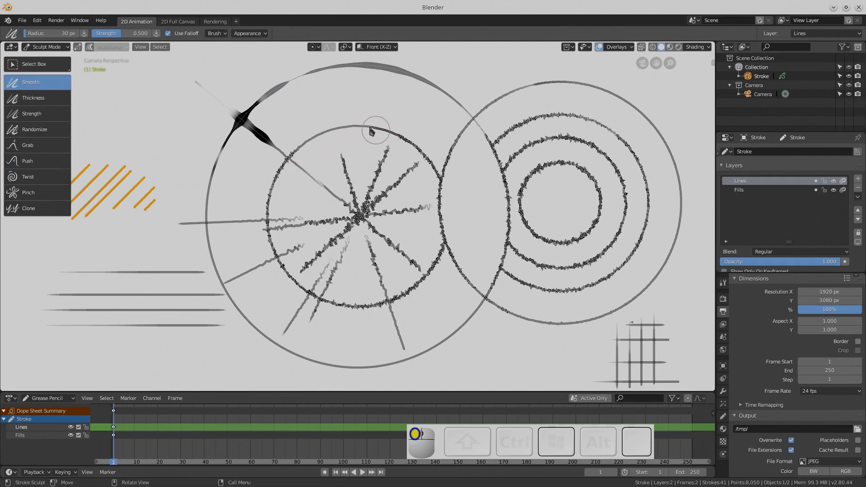
pyautogui.moveTo(274, 183)
pyautogui.keyDown('ctrl'); pyautogui.mouseDown()
pyautogui.moveTo(269, 244)
pyautogui.moveTo(292, 282)
pyautogui.mouseUp(); pyautogui.keyUp('ctrl')
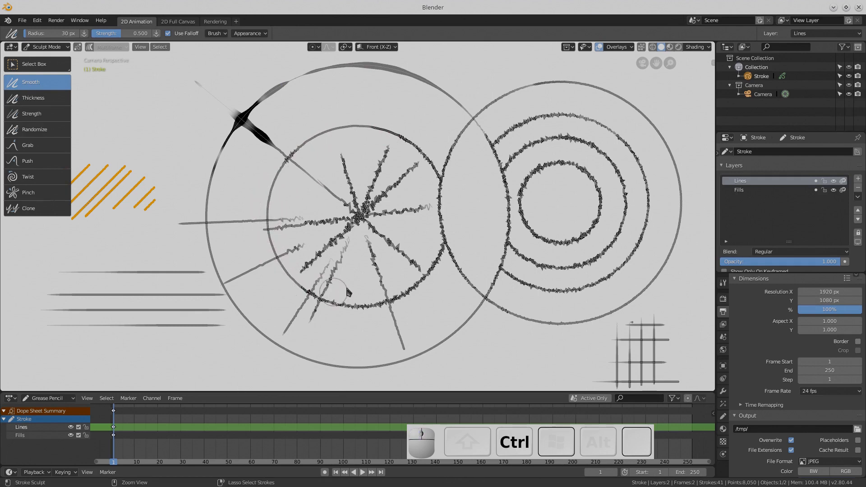
pyautogui.moveTo(369, 254)
pyautogui.keyDown('ctrl'); pyautogui.mouseDown()
pyautogui.moveTo(380, 279)
pyautogui.moveTo(371, 307)
pyautogui.moveTo(411, 298)
pyautogui.moveTo(403, 300)
pyautogui.mouseUp(); pyautogui.keyUp('ctrl')
pyautogui.moveTo(455, 242); pyautogui.dragTo(441, 186)
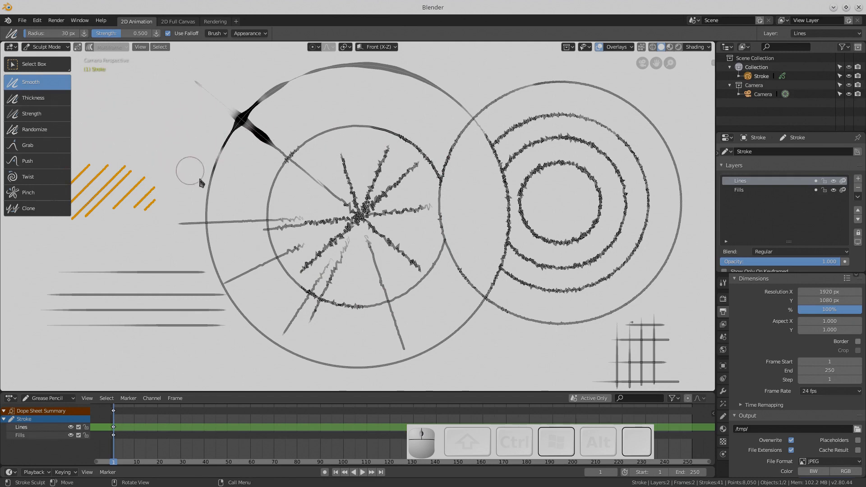
# Step: Examine the available modes and the tool, render, output, view layer, scene and world settings
pyautogui.click(48, 47)
pyautogui.click(724, 283)
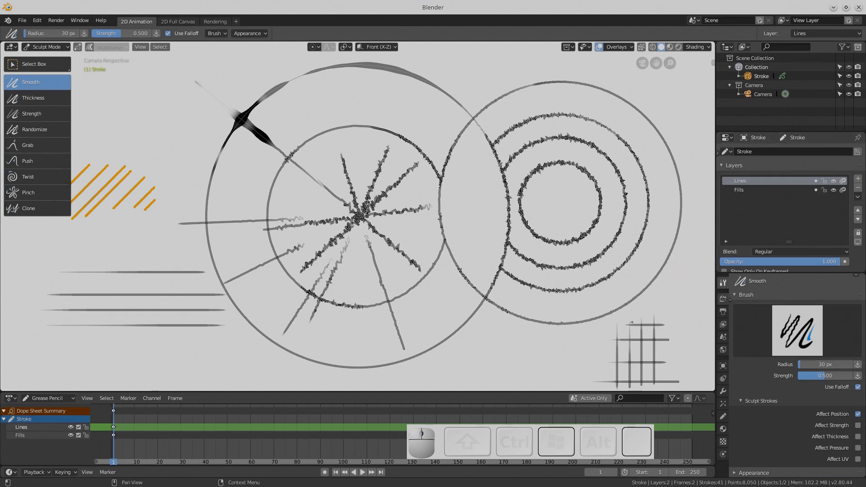
pyautogui.click(724, 299)
pyautogui.click(723, 311)
pyautogui.click(724, 324)
pyautogui.click(721, 336)
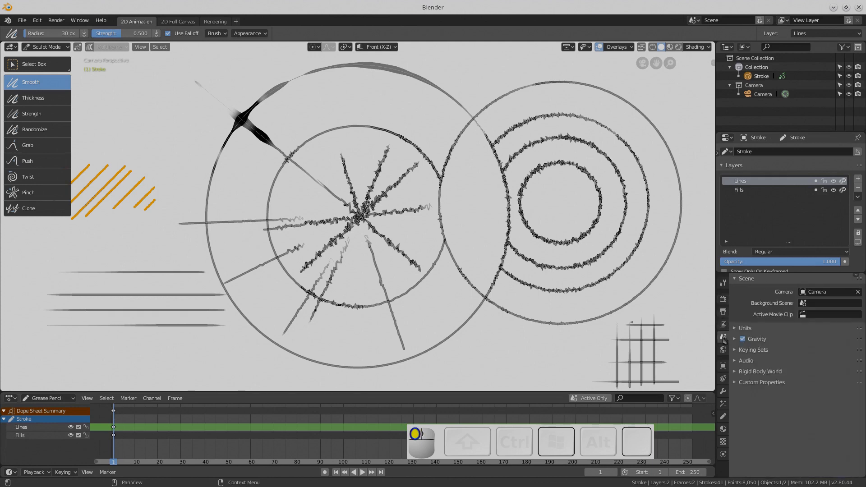
pyautogui.click(724, 351)
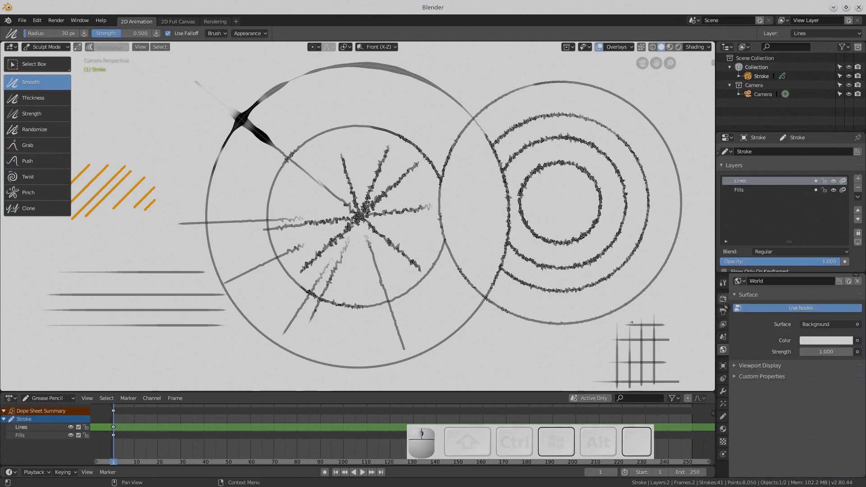
pyautogui.click(724, 301)
pyautogui.click(723, 312)
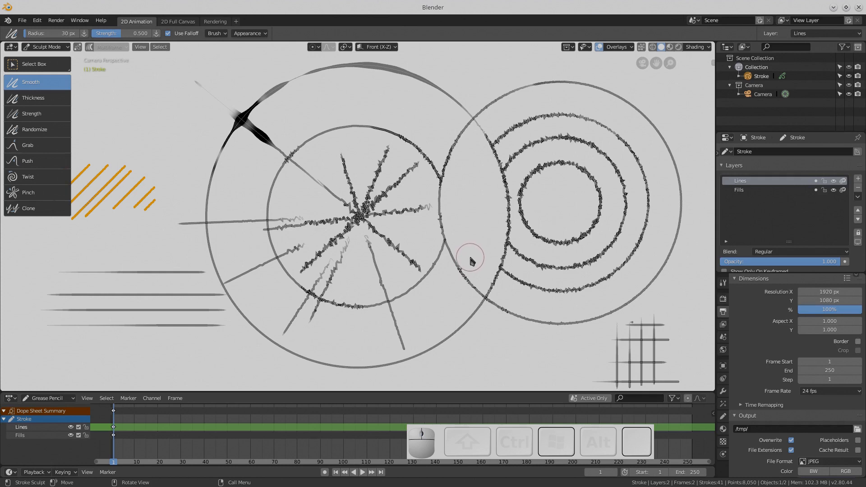
# Step: Create a new file from the 2D Animation template
pyautogui.click(22, 20)
pyautogui.moveTo(72, 30)
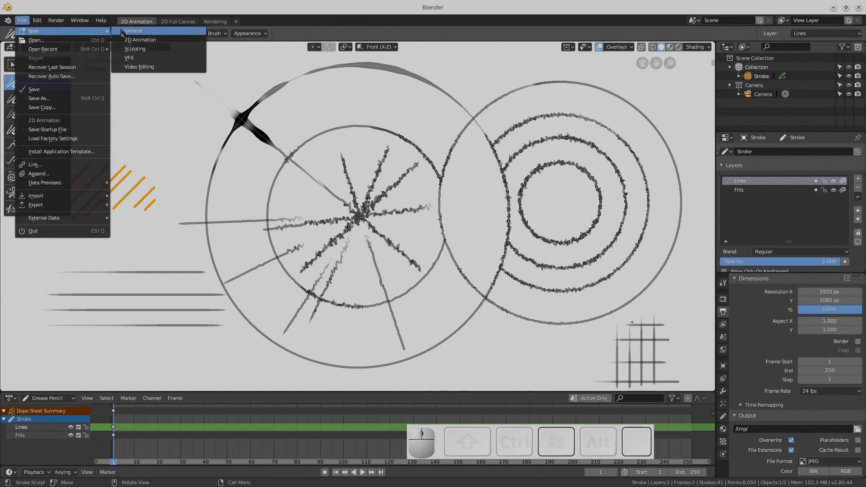
pyautogui.click(144, 41)
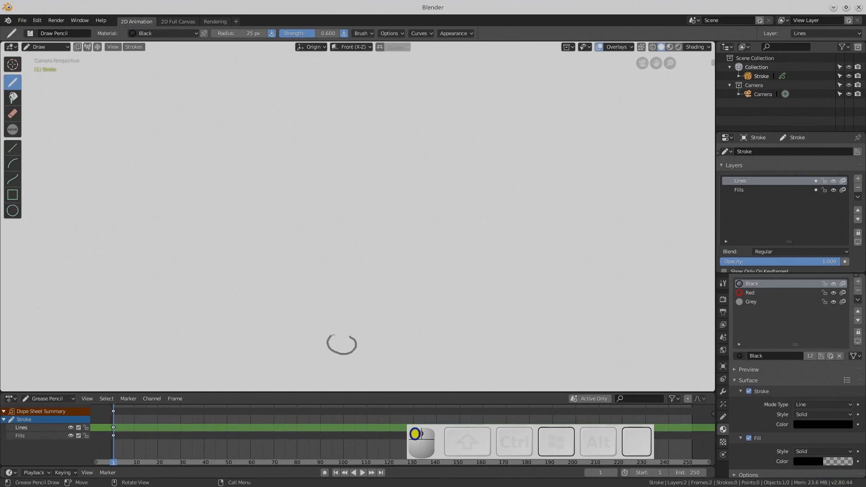
# Step: Draw a small closed loop near the bottom of the canvas on each of frames 1 to 5, shifting it progressively down and right
pyautogui.moveTo(342, 355); pyautogui.dragTo(340, 354)
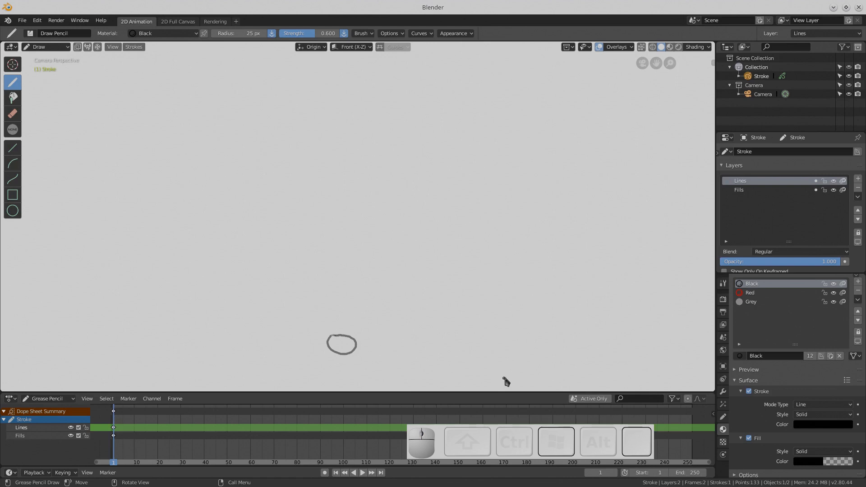
pyautogui.press('Right')
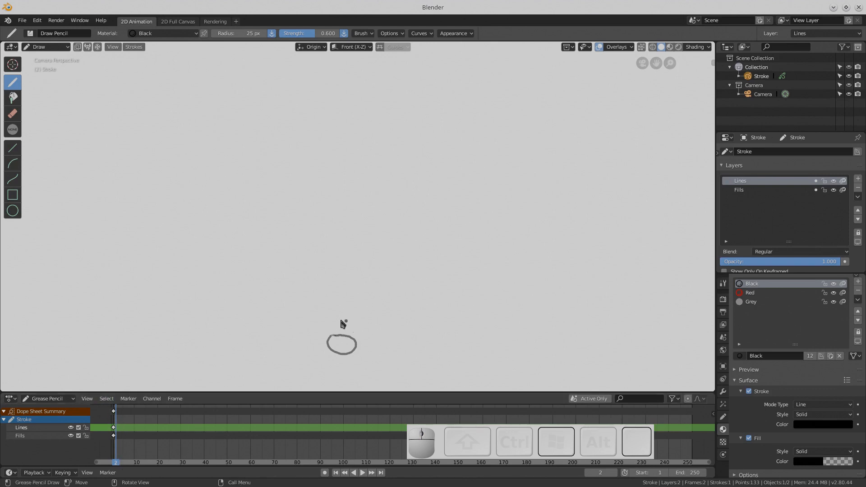
pyautogui.moveTo(354, 347)
pyautogui.mouseDown()
pyautogui.moveTo(343, 345)
pyautogui.moveTo(364, 361)
pyautogui.mouseUp()
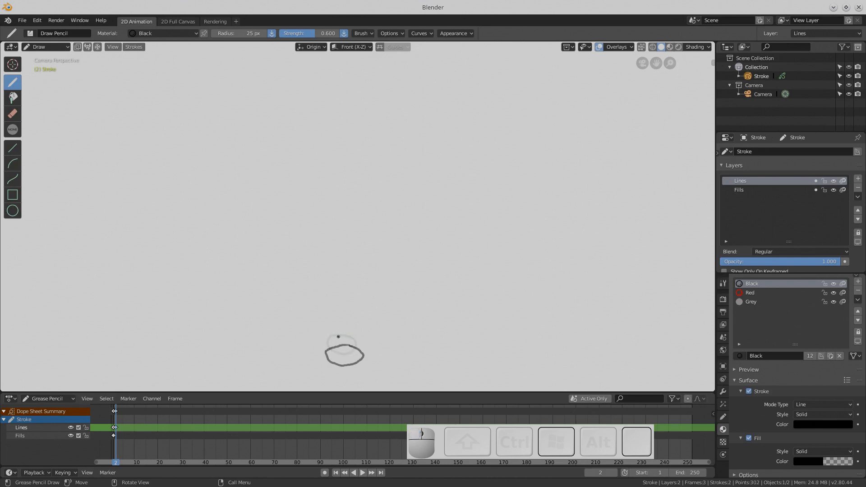
pyautogui.press('Right')
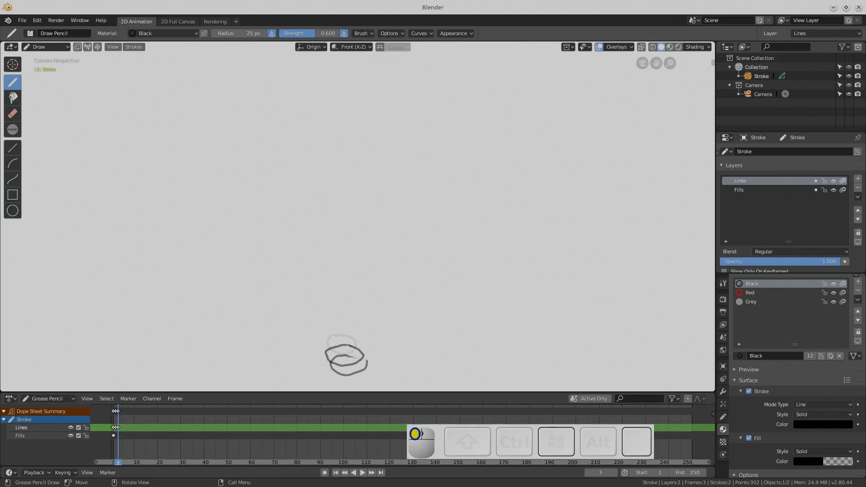
pyautogui.moveTo(367, 361); pyautogui.dragTo(369, 369)
pyautogui.press('Right')
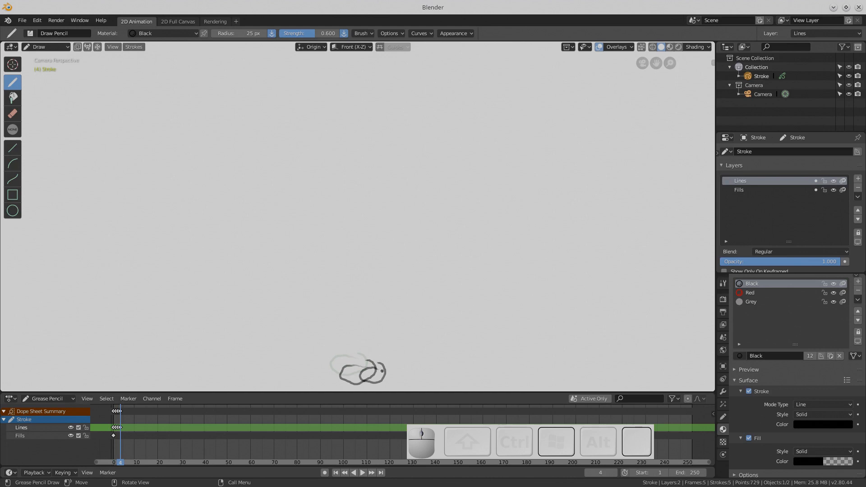
pyautogui.hotkey('ctrl', 'z')
pyautogui.press('Right')
pyautogui.moveTo(377, 367); pyautogui.dragTo(375, 372)
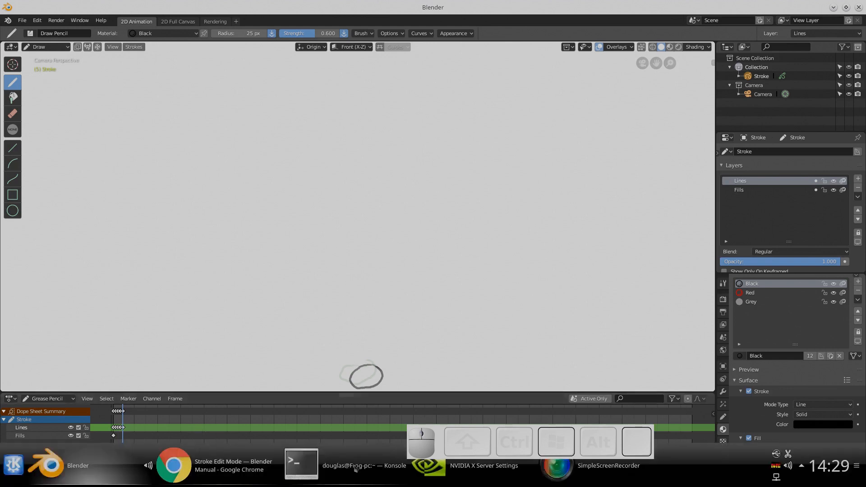
# Step: Set the animation's end frame to 7, preview the looping playback and stop it
pyautogui.moveTo(116, 448)
pyautogui.mouseDown(button='right')
pyautogui.moveTo(128, 451)
pyautogui.moveTo(116, 451)
pyautogui.mouseUp(button='right')
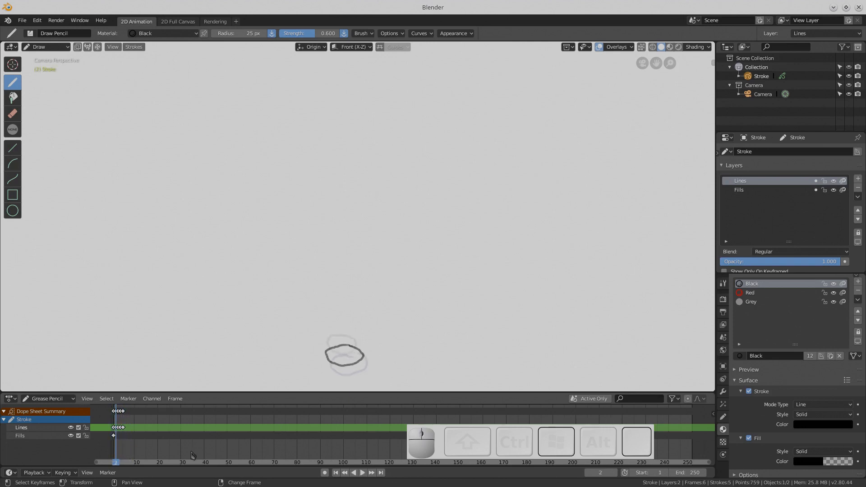
pyautogui.click(363, 473)
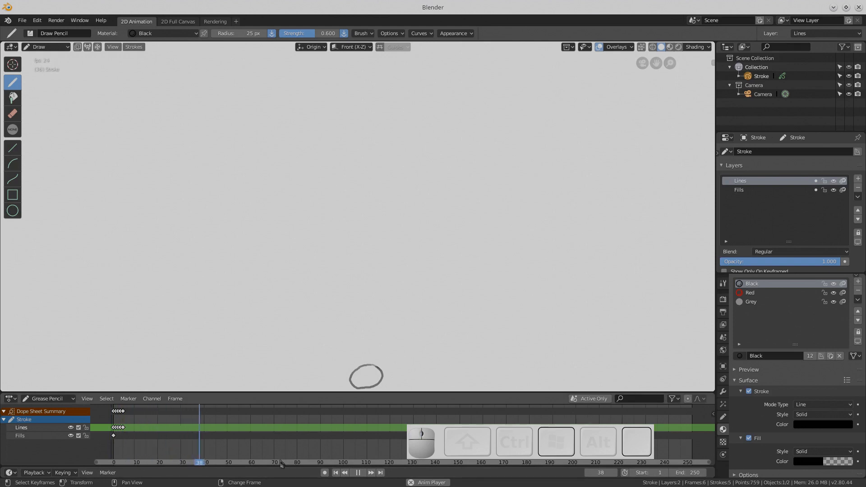
pyautogui.moveTo(702, 474); pyautogui.dragTo(626, 474)
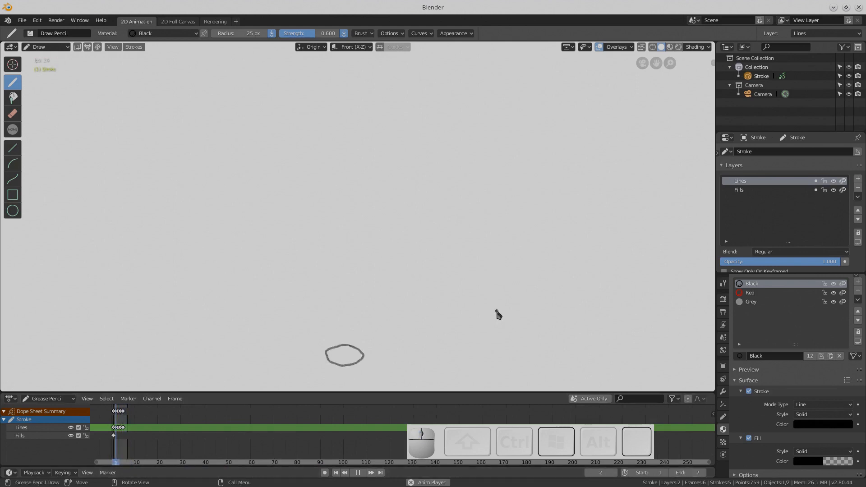
pyautogui.click(56, 20)
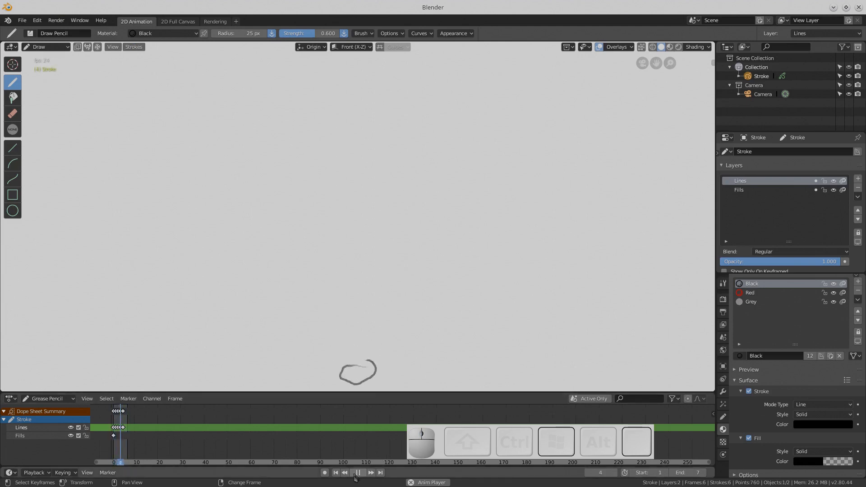
pyautogui.press('space')
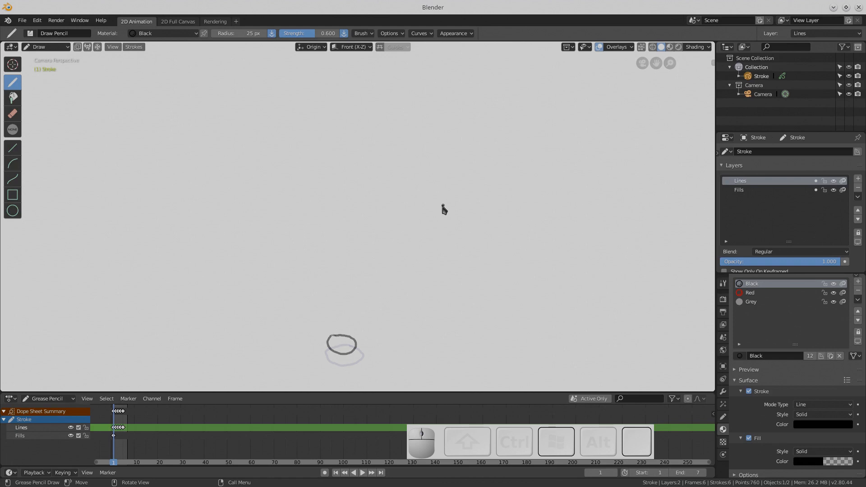
# Step: Add the general Modeling workspace and frame the drawn loop in its viewport
pyautogui.moveTo(387, 228); pyautogui.dragTo(391, 255, button='middle')
pyautogui.scroll(-3, 388, 247)
pyautogui.scroll(6, 391, 255)
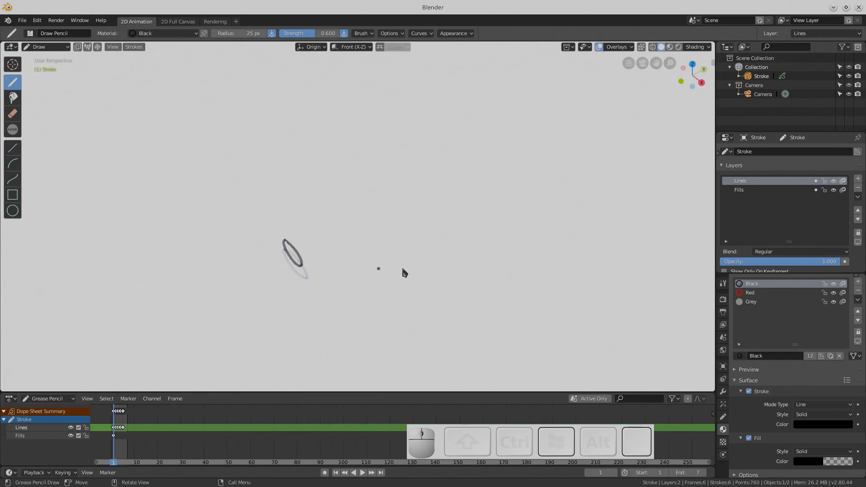
pyautogui.moveTo(403, 273)
pyautogui.mouseDown(button='middle')
pyautogui.moveTo(346, 267)
pyautogui.moveTo(458, 240)
pyautogui.moveTo(412, 257)
pyautogui.moveTo(424, 265)
pyautogui.mouseUp(button='middle')
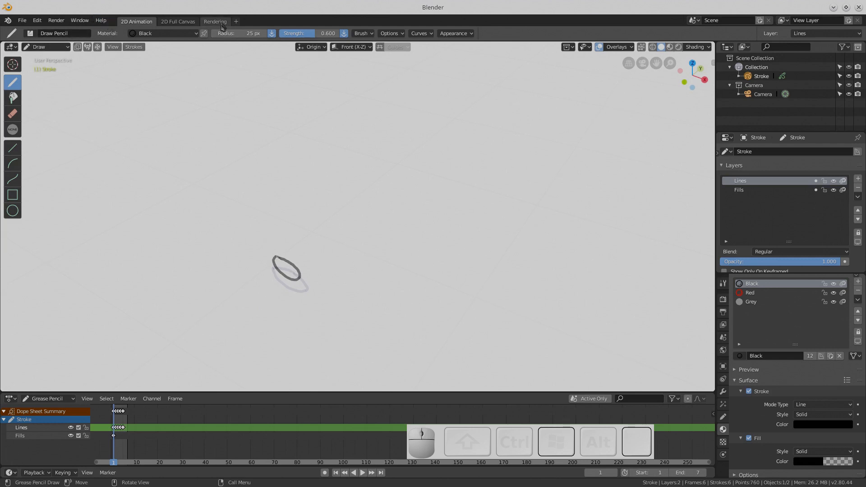
pyautogui.click(236, 22)
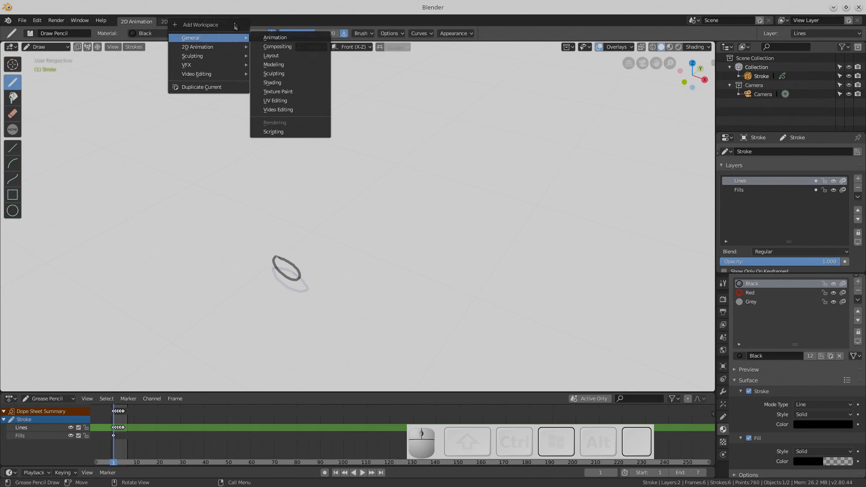
pyautogui.moveTo(212, 48)
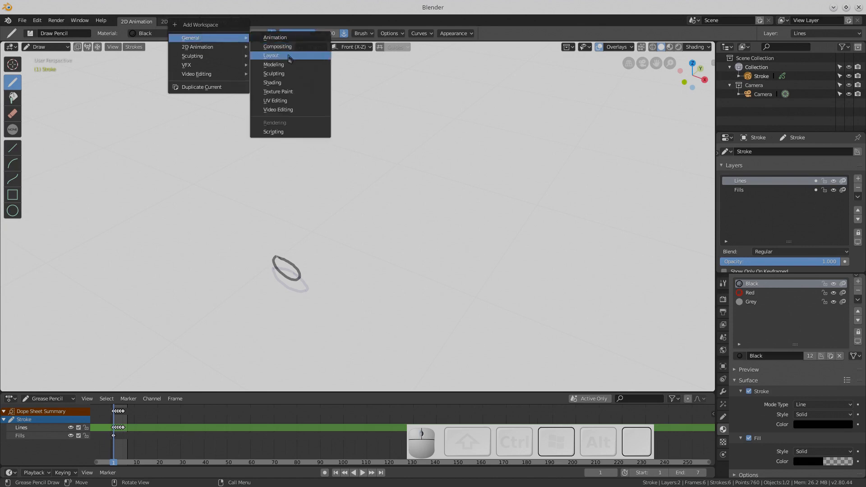
pyautogui.click(274, 65)
pyautogui.scroll(-4, 348, 279)
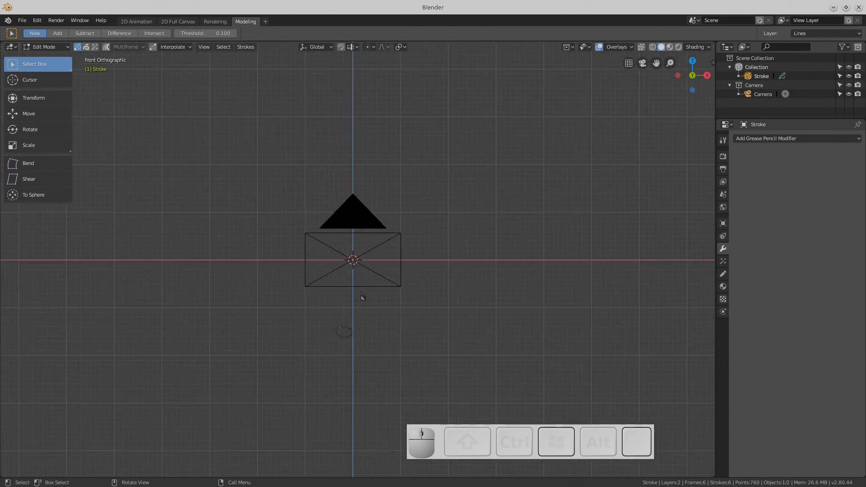
pyautogui.keyDown('shift'); pyautogui.scroll(-3, 343, 289); pyautogui.keyUp('shift')
pyautogui.scroll(6, 348, 261)
pyautogui.scroll(1, 348, 262)
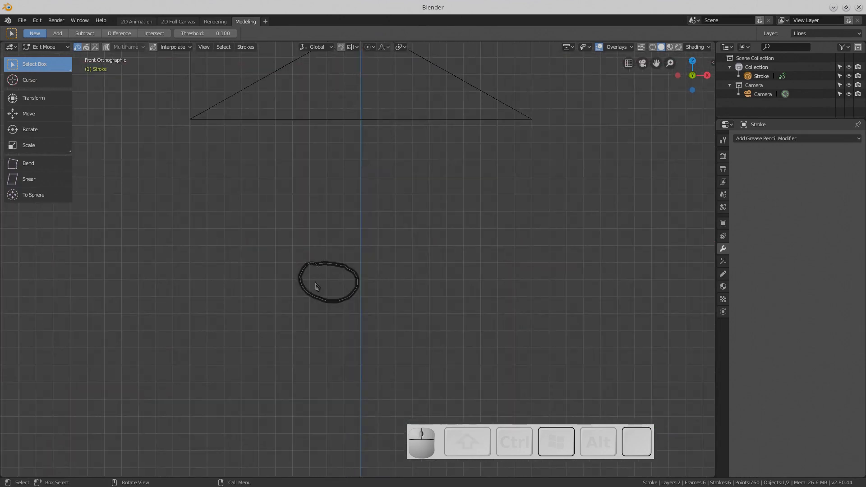
# Step: Compare the wireframe, solid and material preview shading of the drawn loop, and examine the material preview's lighting options
pyautogui.click(654, 48)
pyautogui.click(662, 47)
pyautogui.click(669, 48)
pyautogui.click(662, 48)
pyautogui.click(670, 47)
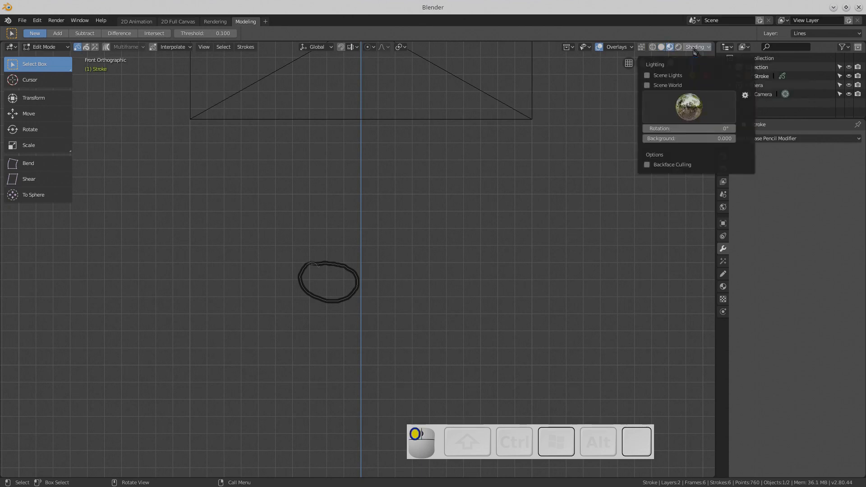
pyautogui.click(695, 47)
# Step: Set the viewport to solid shading with MatCap lighting and choose a reddish matcap
pyautogui.click(661, 46)
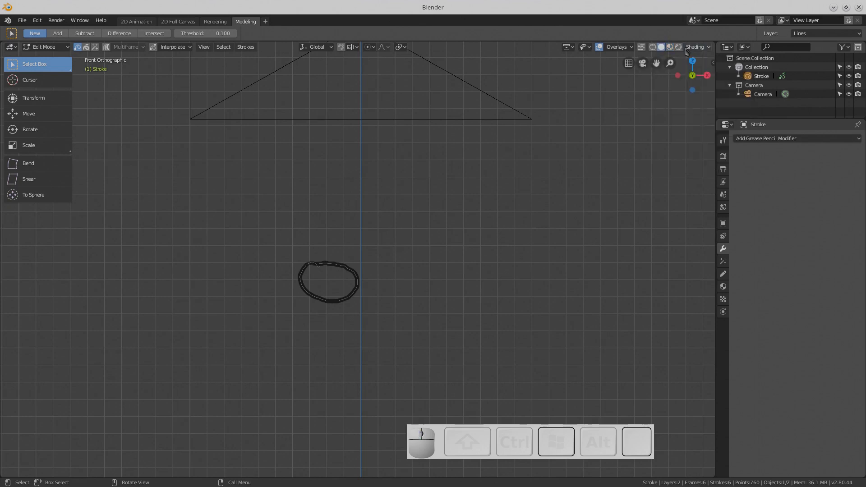
pyautogui.click(698, 48)
pyautogui.click(721, 74)
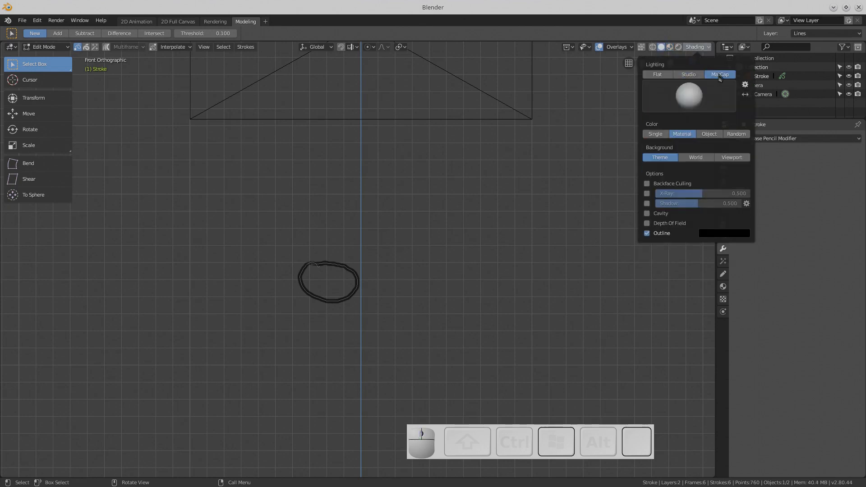
pyautogui.click(689, 96)
pyautogui.click(585, 155)
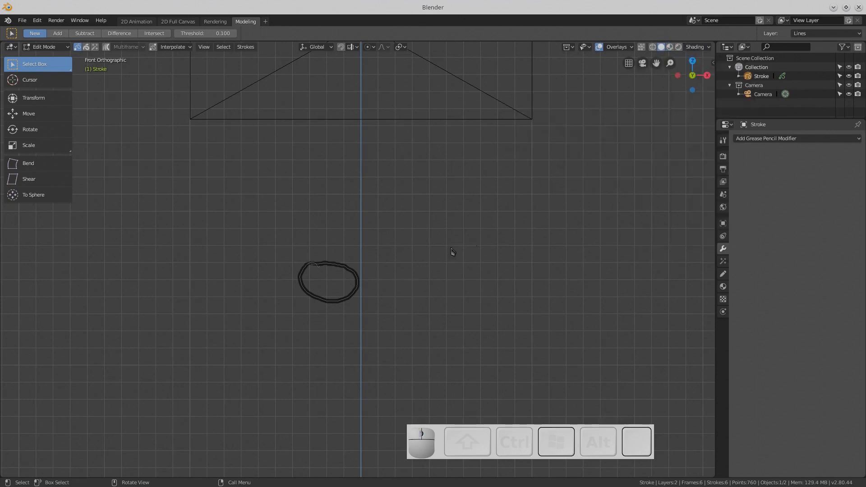
# Step: Place the 3D cursor in the empty space between the origin and the drawn loop
pyautogui.moveTo(379, 224); pyautogui.dragTo(375, 241, button='middle')
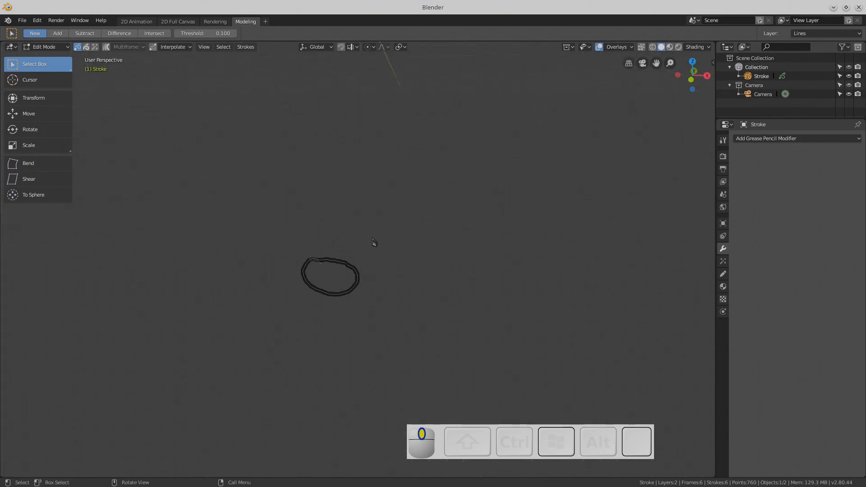
pyautogui.scroll(-3, 374, 243)
pyautogui.scroll(1, 374, 242)
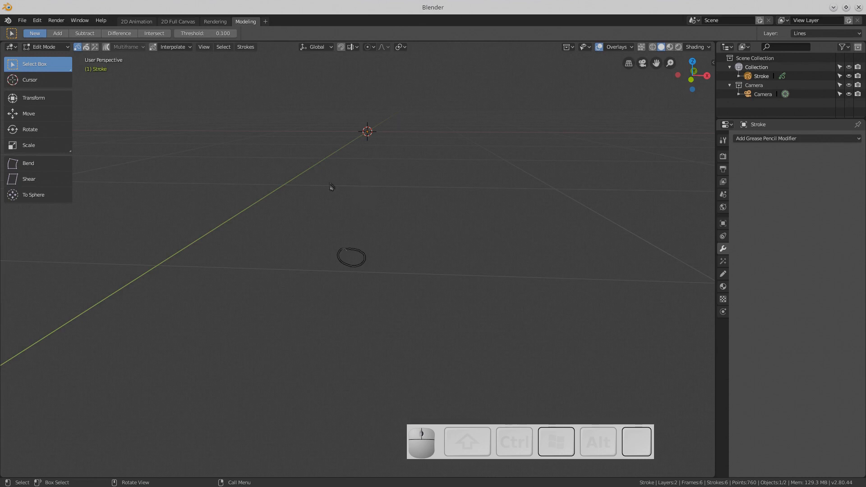
pyautogui.click(30, 80)
pyautogui.click(378, 203)
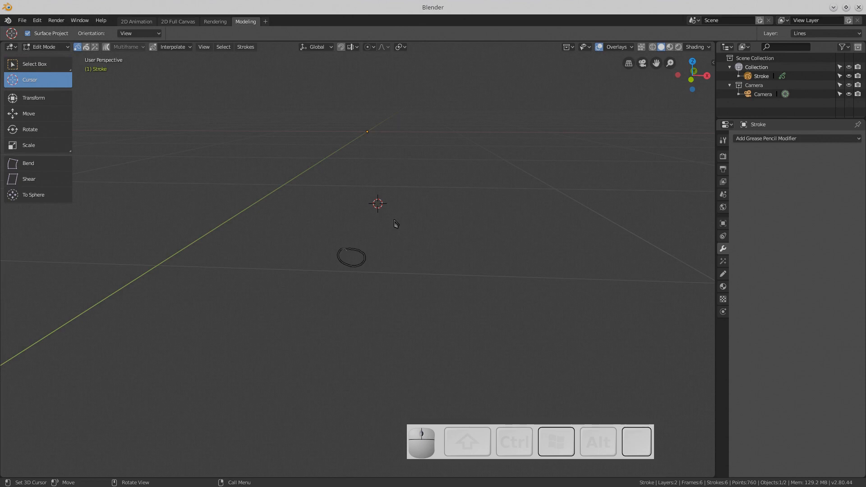
pyautogui.rightClick(367, 226)
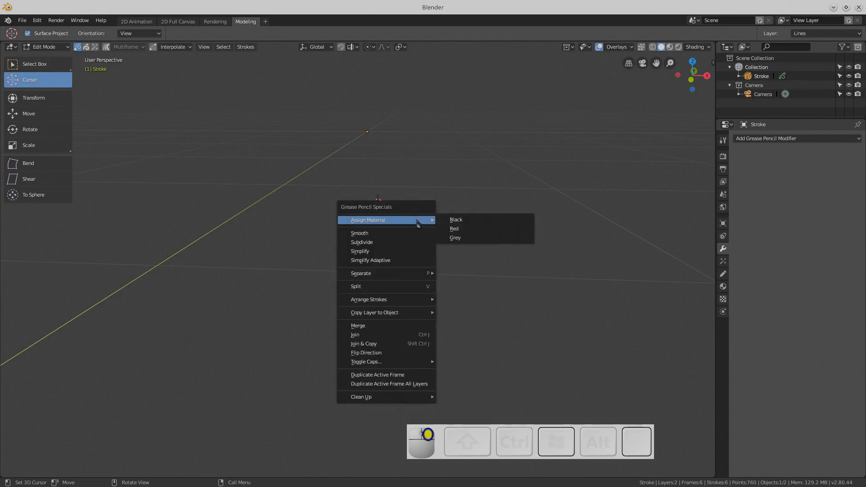
pyautogui.keyDown('shift'); pyautogui.rightClick(468, 249); pyautogui.keyUp('shift')
pyautogui.keyDown('shift'); pyautogui.rightClick(372, 206); pyautogui.keyUp('shift')
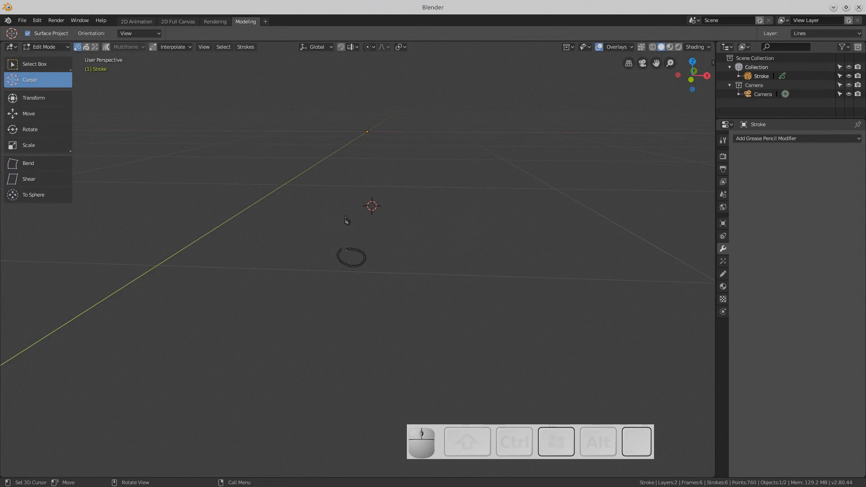
# Step: Switch the Stroke object to Object Mode and add a mesh cube at the 3D cursor
pyautogui.hotkey('shift', 'a')
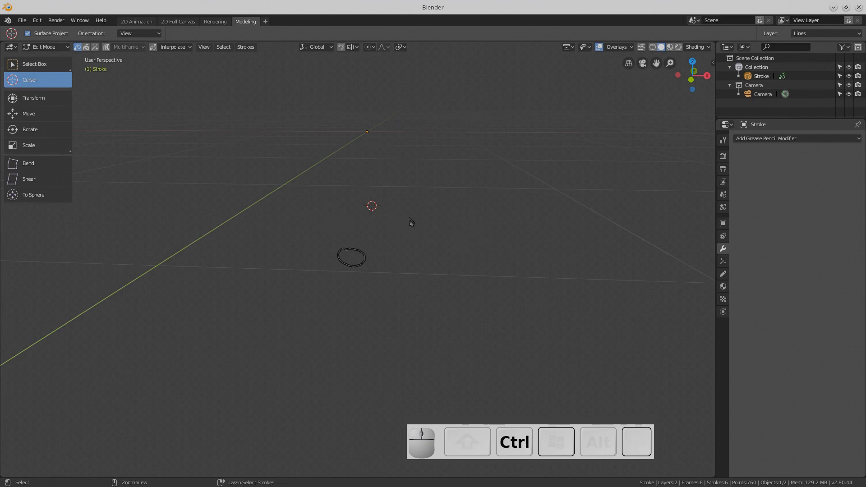
pyautogui.hotkey('ctrl', 'a')
pyautogui.hotkey('shift', 'a')
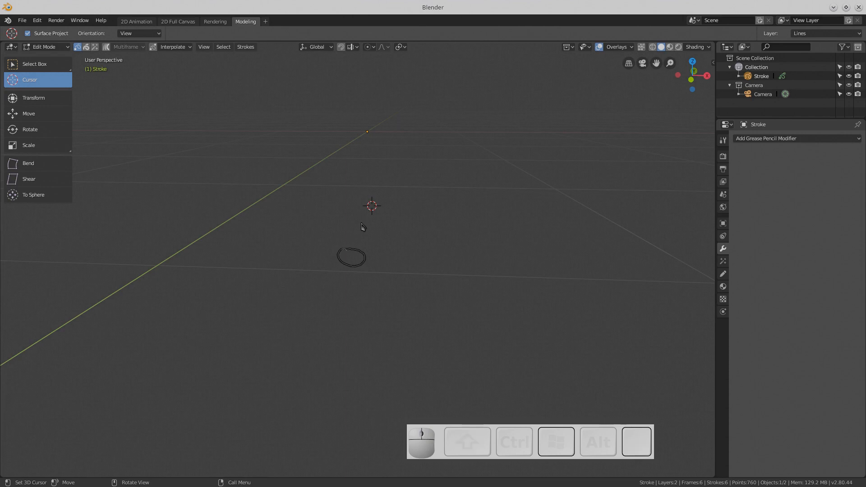
pyautogui.click(48, 47)
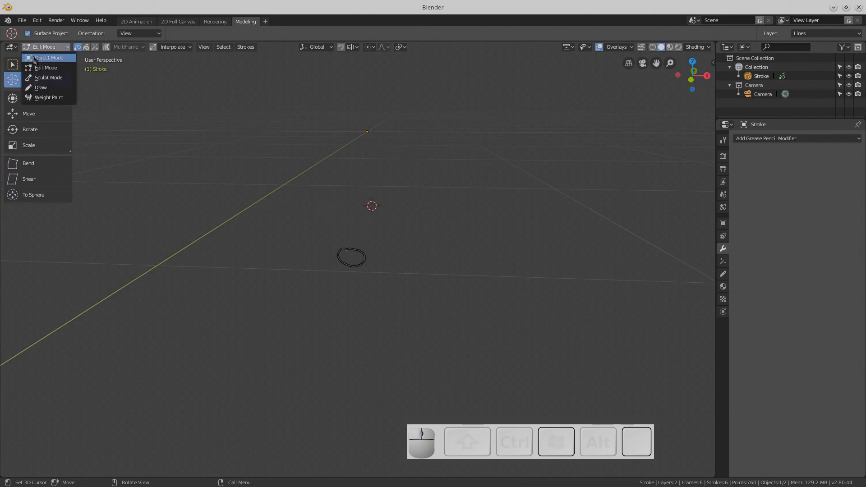
pyautogui.click(36, 56)
pyautogui.hotkey('shift', 'a')
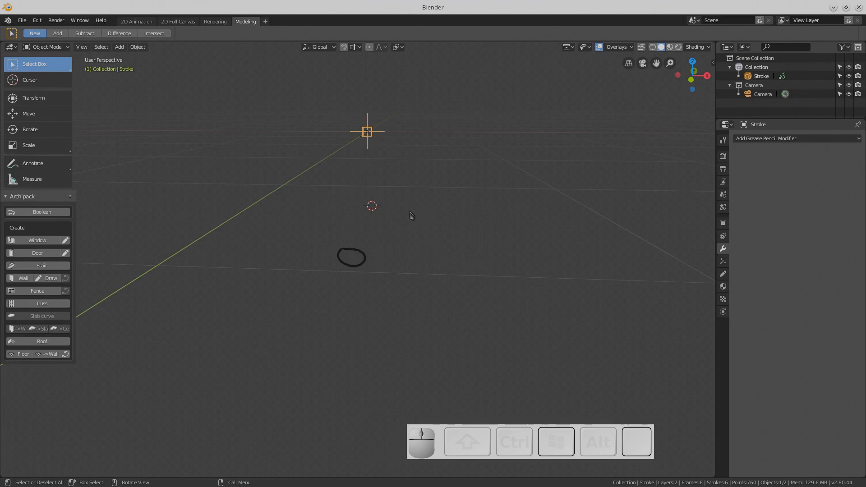
pyautogui.hotkey('shift', 'a')
pyautogui.moveTo(334, 201)
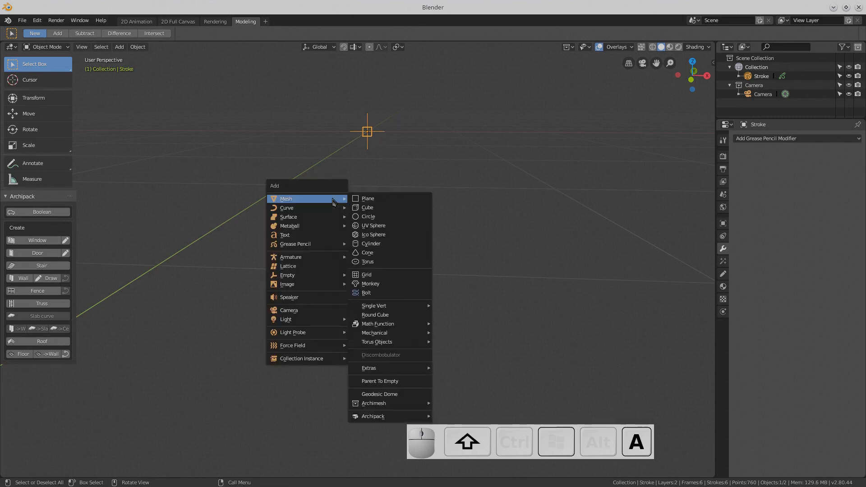
pyautogui.click(382, 209)
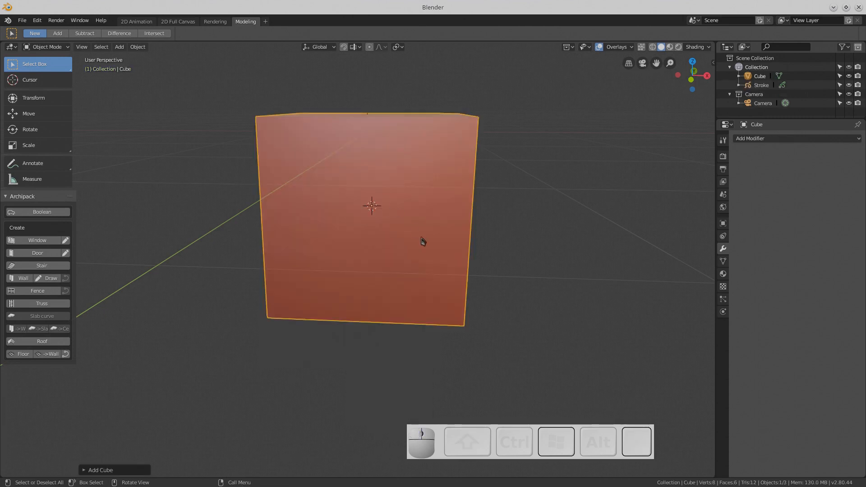
# Step: Move the cube about 2 m along positive Y in the top view, behind the drawing's origin
pyautogui.press('KP_7')
pyautogui.scroll(-5, 397, 288)
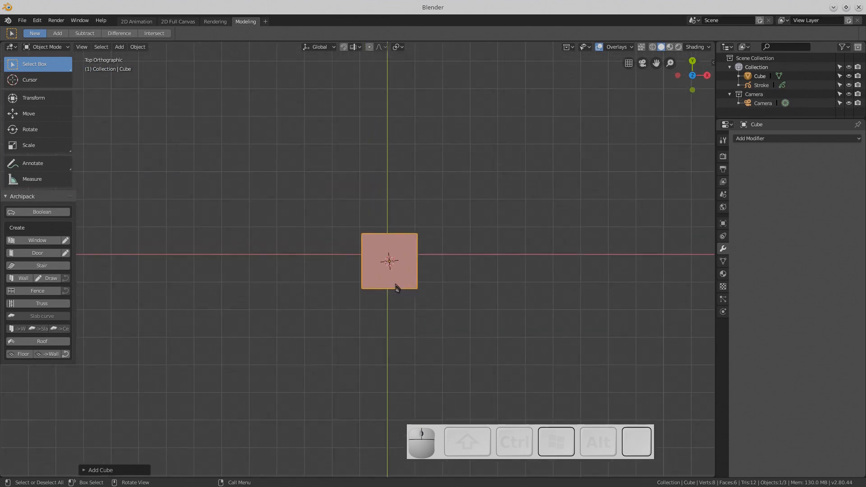
pyautogui.press('g')
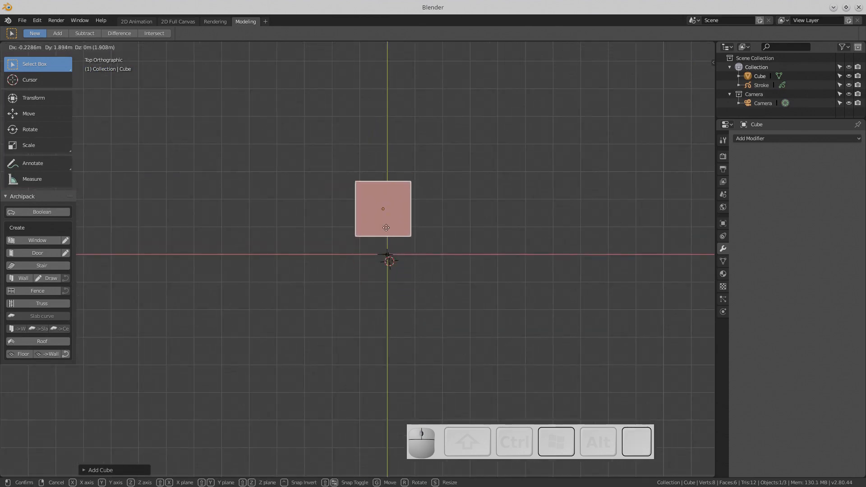
pyautogui.click(400, 275)
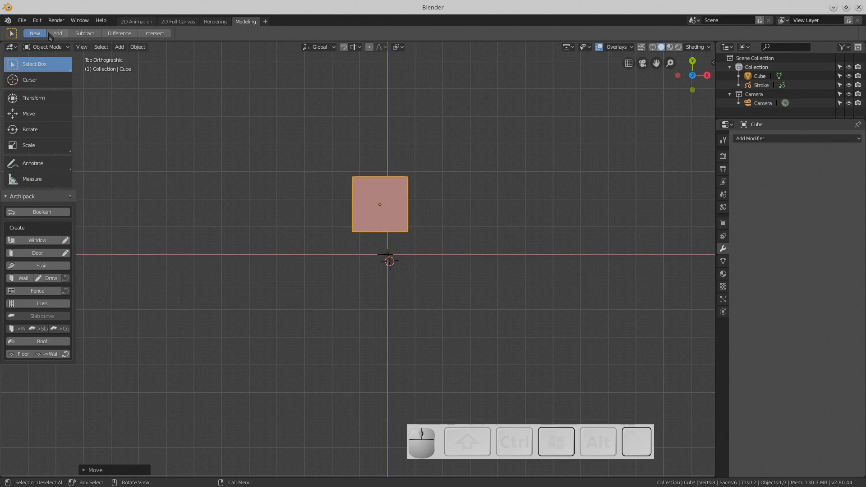
# Step: Switch to the 2D Full Canvas workspace and view the cube and drawn loop together at an angle
pyautogui.click(185, 23)
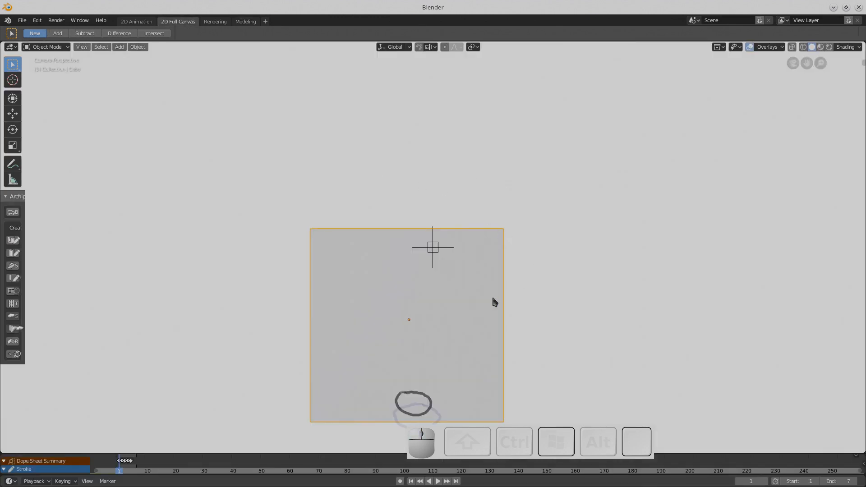
pyautogui.scroll(-2, 494, 334)
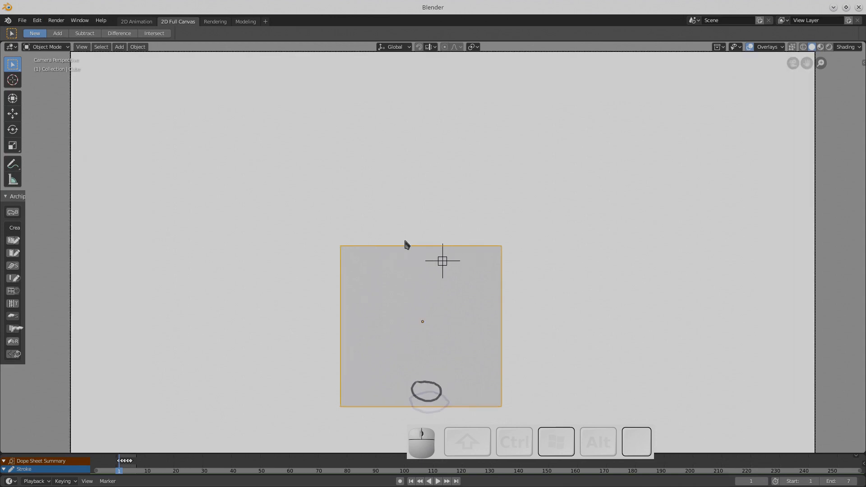
pyautogui.moveTo(477, 339); pyautogui.dragTo(456, 349, button='middle')
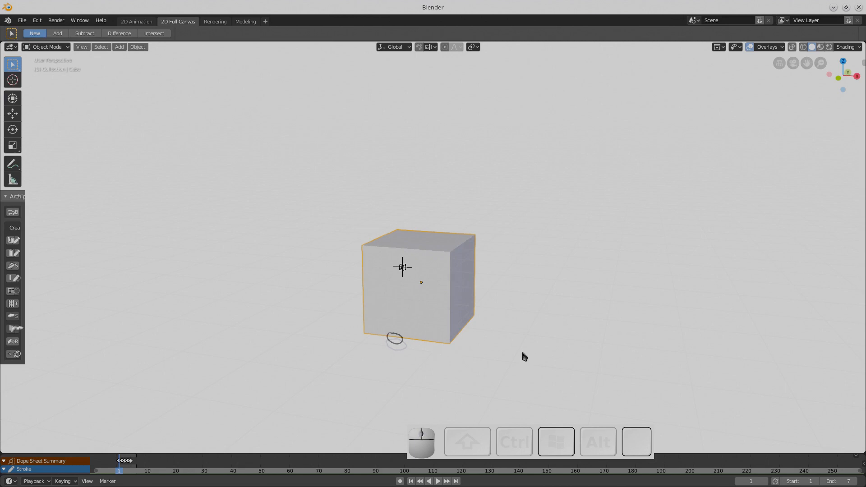